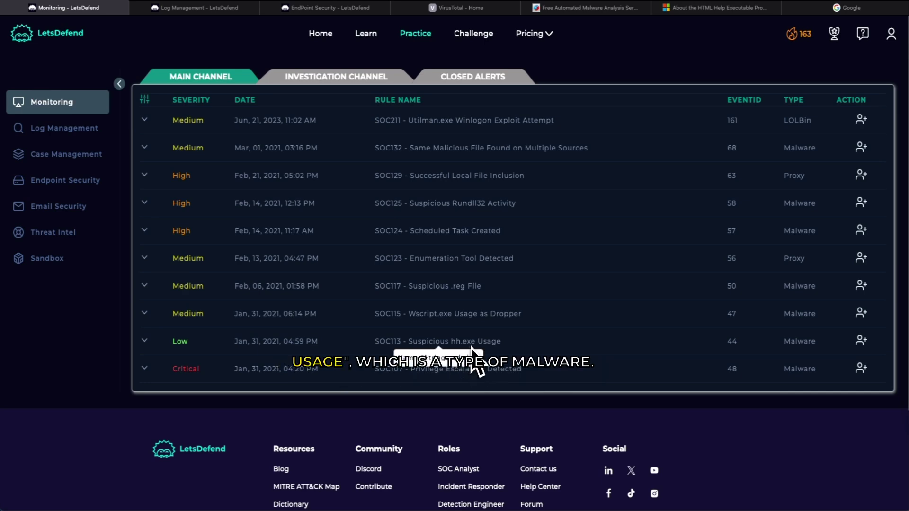
- Expand the SOC113 Suspicious hh.exe Usage alert and scroll through its WinRAR.chm download details
left_click(490, 341)
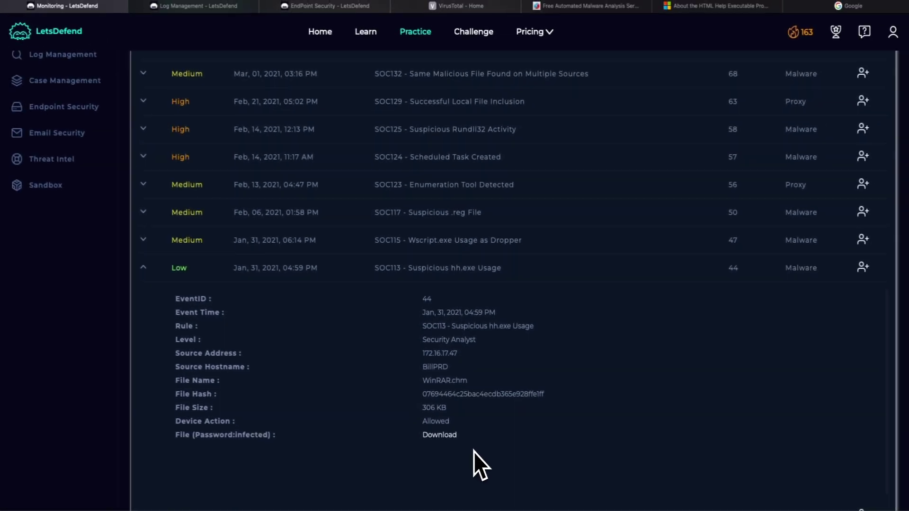
scroll(473, 452, "down", 1)
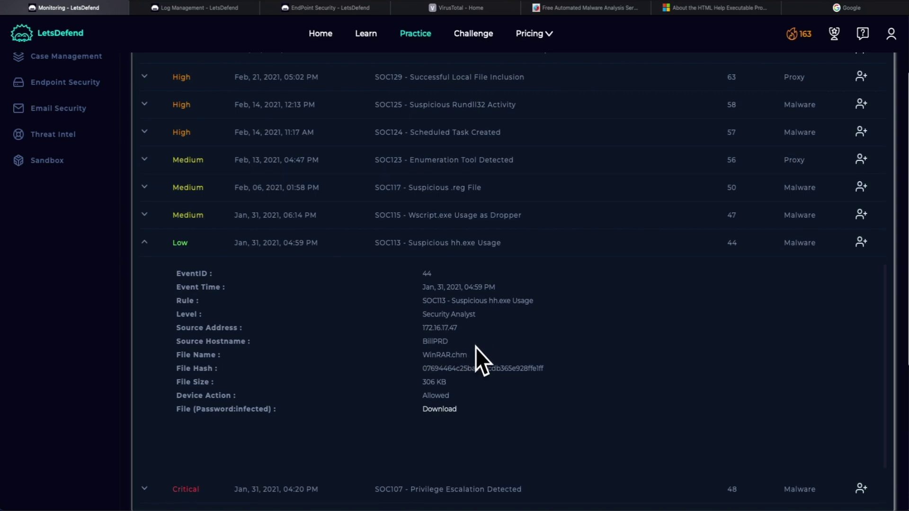
scroll(481, 385, "down", 1)
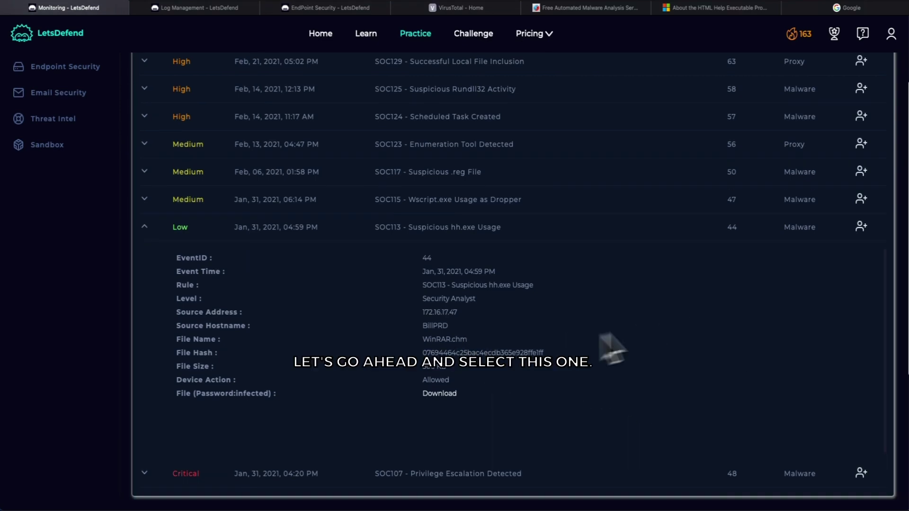
- Take ownership of EventID 44 and create its case, opening the Malware incident details
left_click(864, 228)
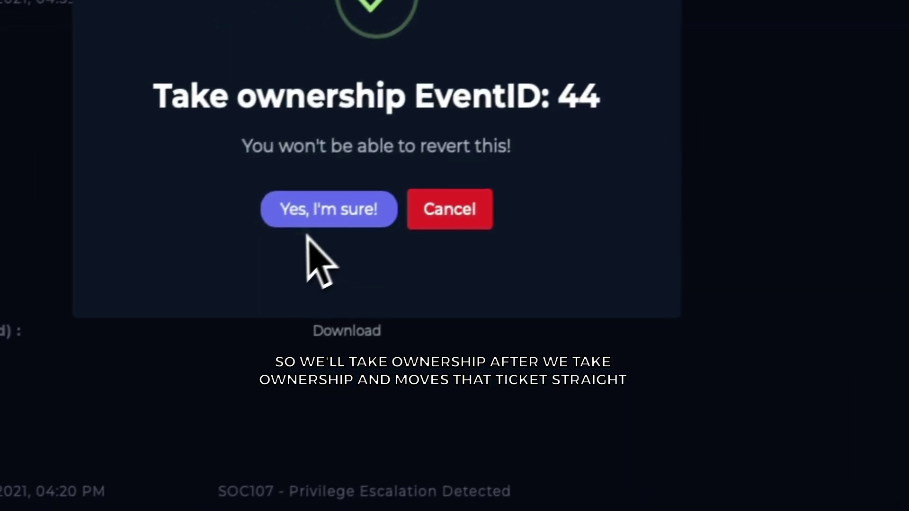
left_click(14, 389)
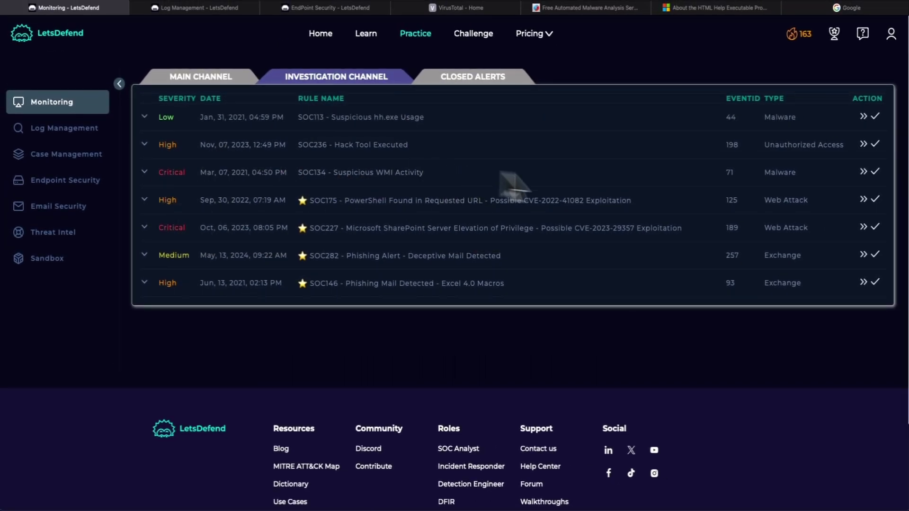
left_click(865, 117)
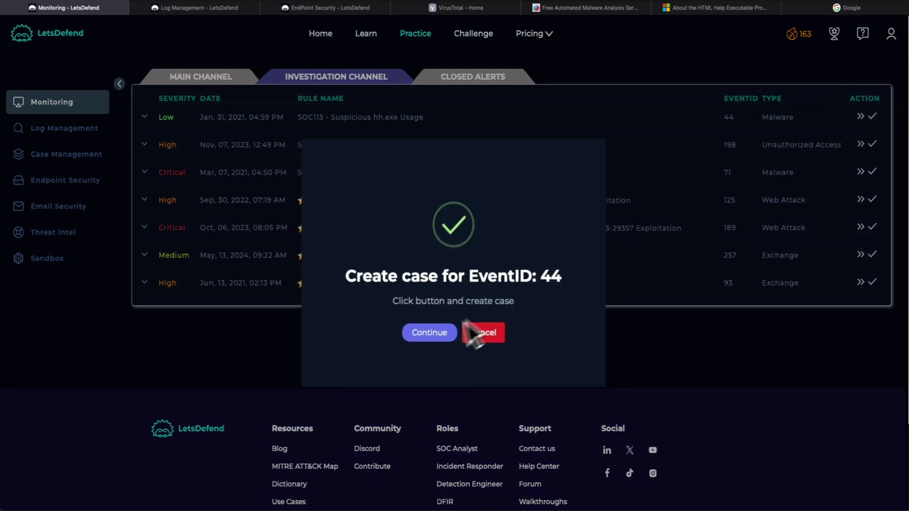
left_click(430, 334)
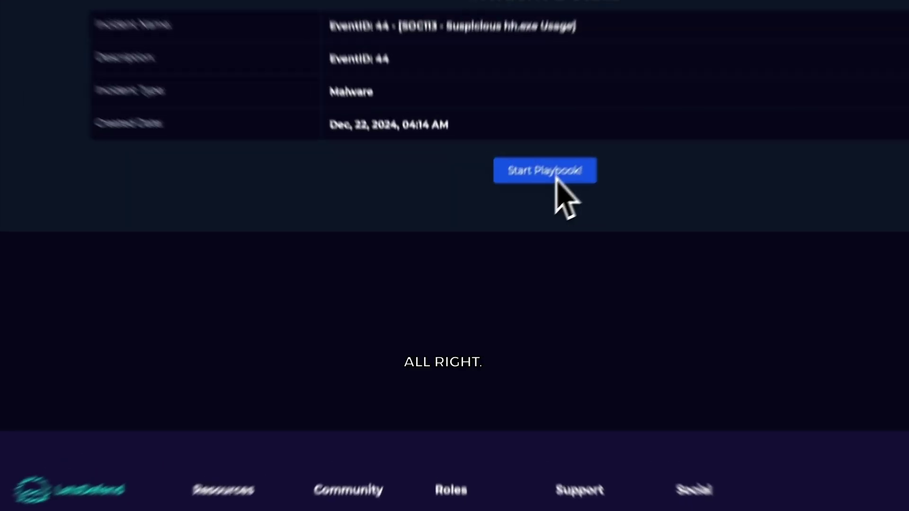
- Browse the case playbook's questions up to the quarantine question, close it unanswered, then go to VirusTotal
left_click(520, 214)
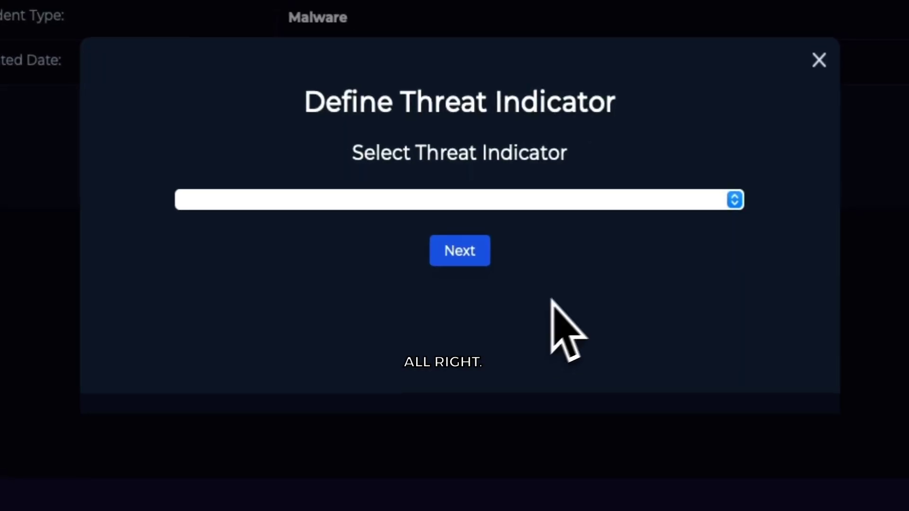
left_click(456, 262)
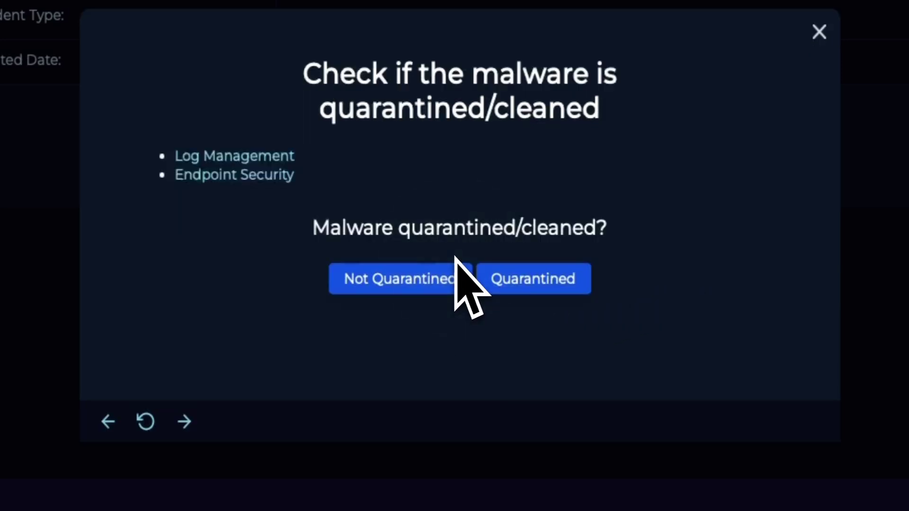
left_click(508, 288)
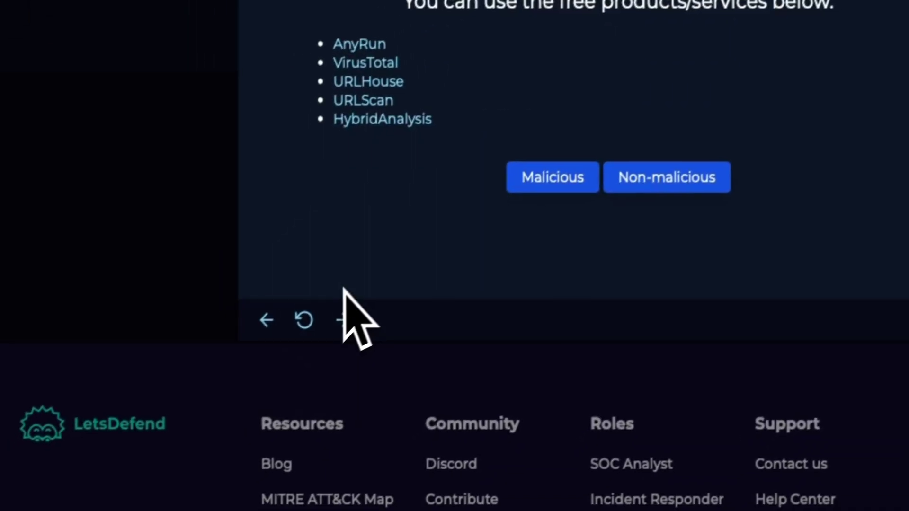
left_click(342, 320)
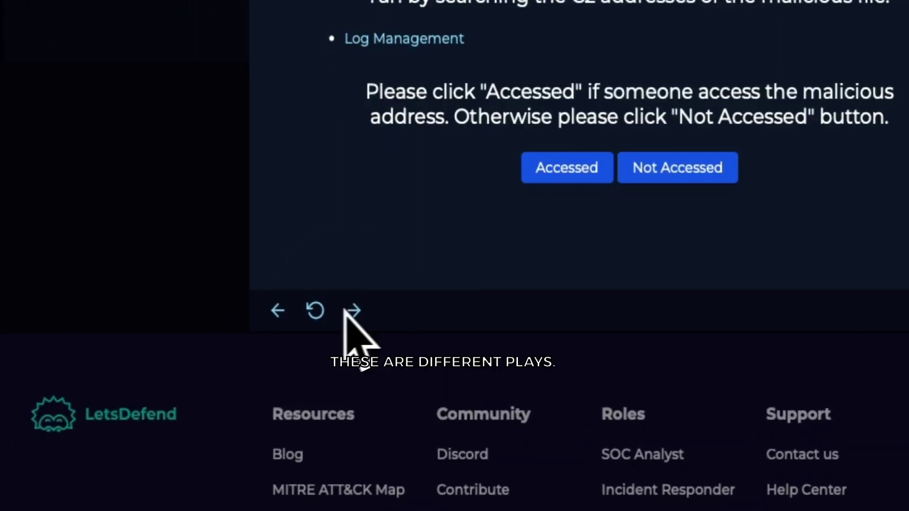
left_click(274, 309)
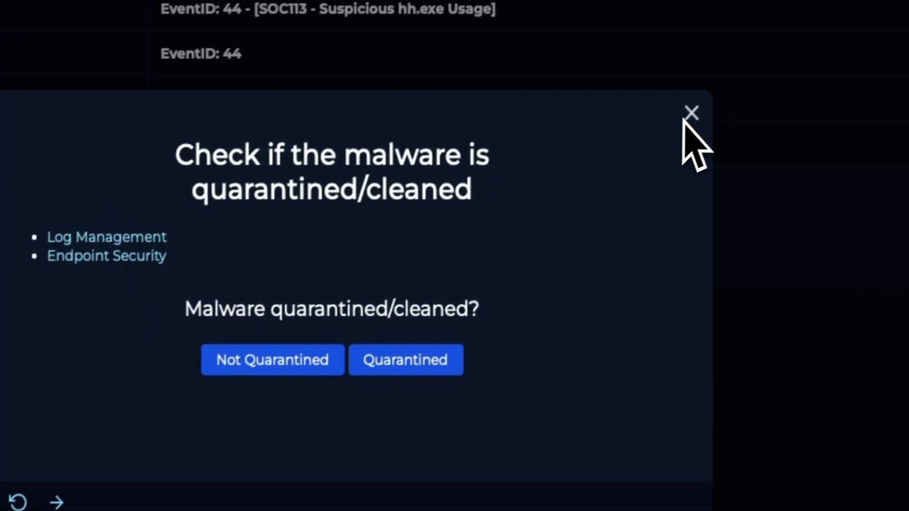
left_click(690, 113)
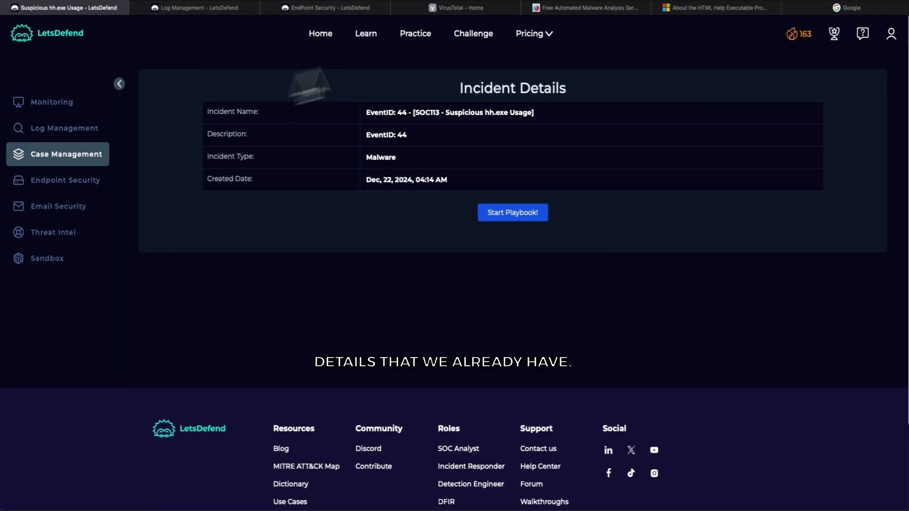
left_click(456, 14)
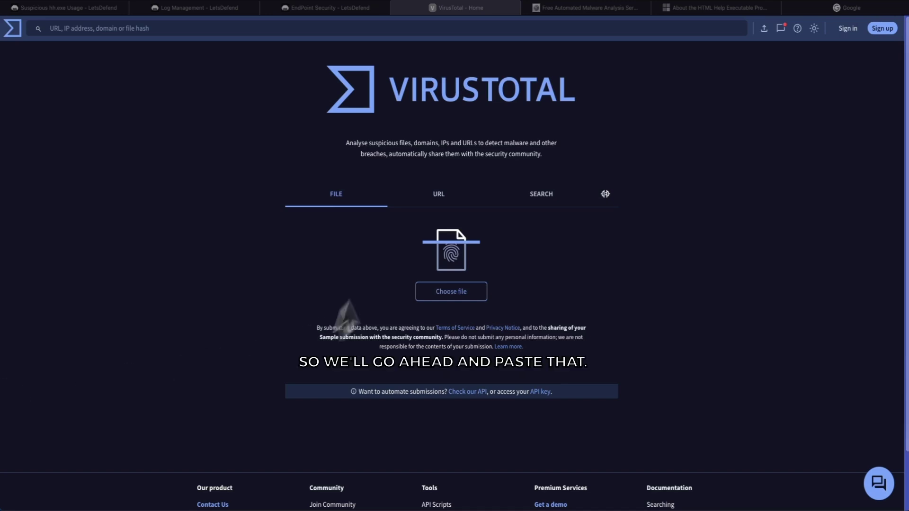
- Search VirusTotal for the alert's file hash by pasting it into the search bar
left_click(163, 31)
right_click(163, 32)
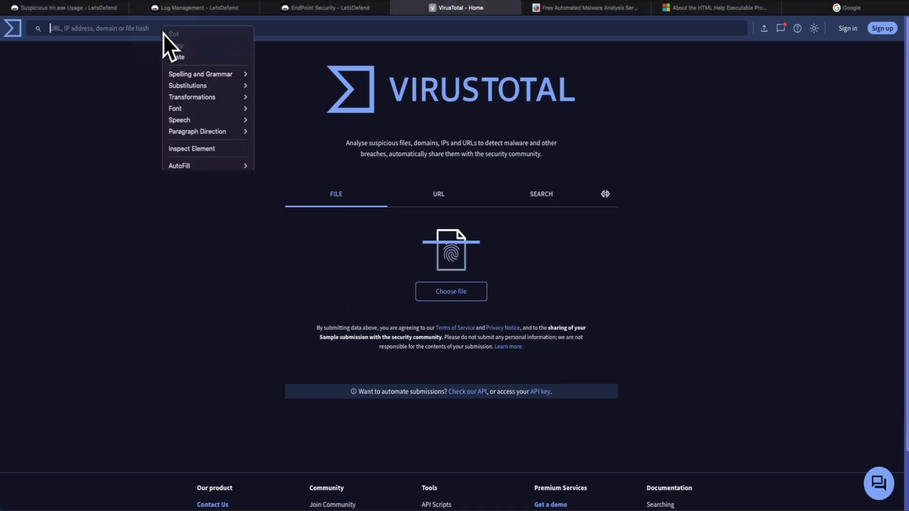
left_click(179, 57)
key("Return")
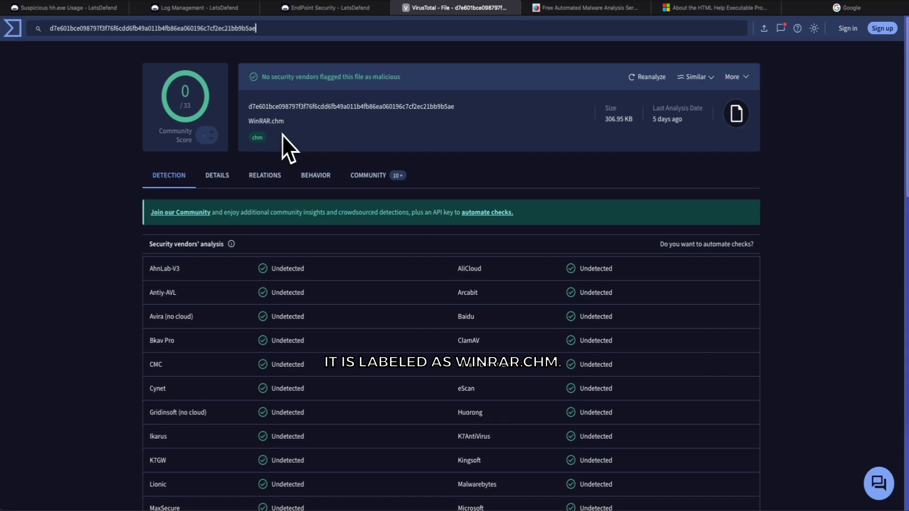
- Review the 0/33 WinRAR.chm report and select the file name WinRAR.chm for copying
scroll(282, 137, "down", 4)
scroll(279, 151, "up", 4)
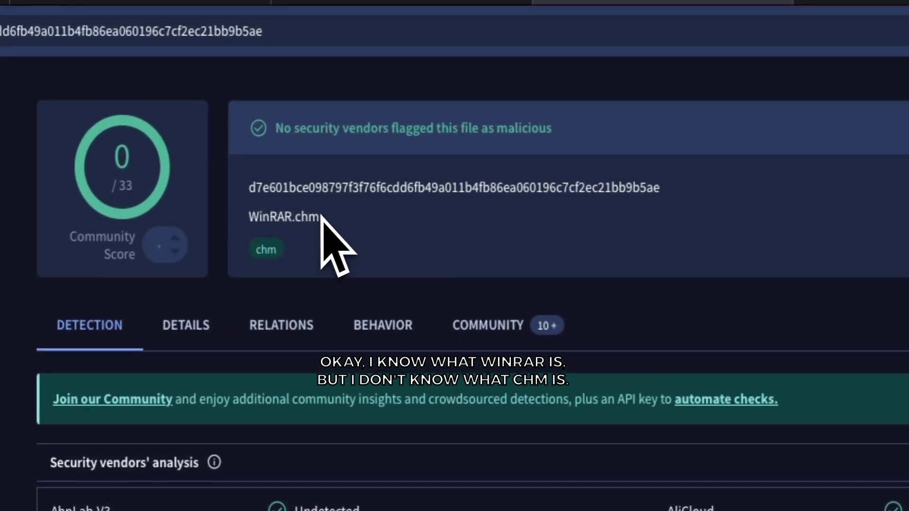
left_click_drag(320, 218, 242, 214)
right_click(254, 215)
- Copy WinRAR.chm and search Google for it
left_click(303, 305)
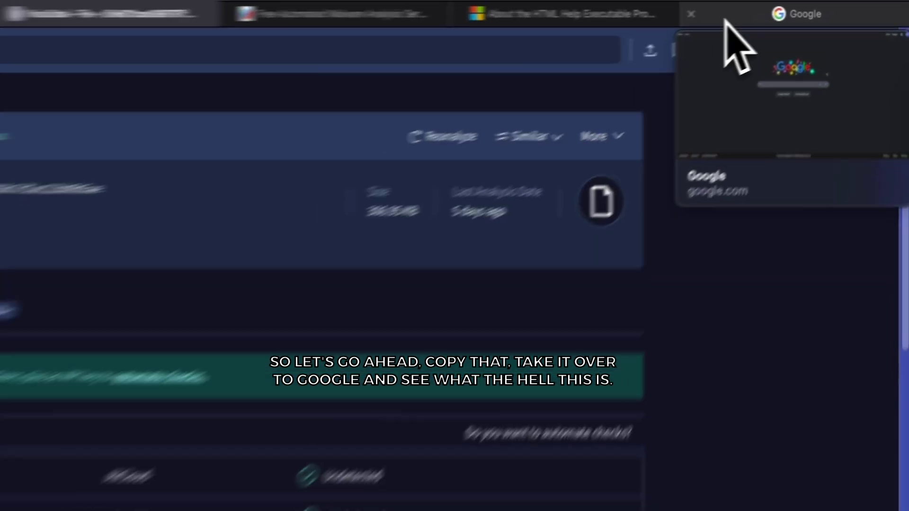
left_click(702, 21)
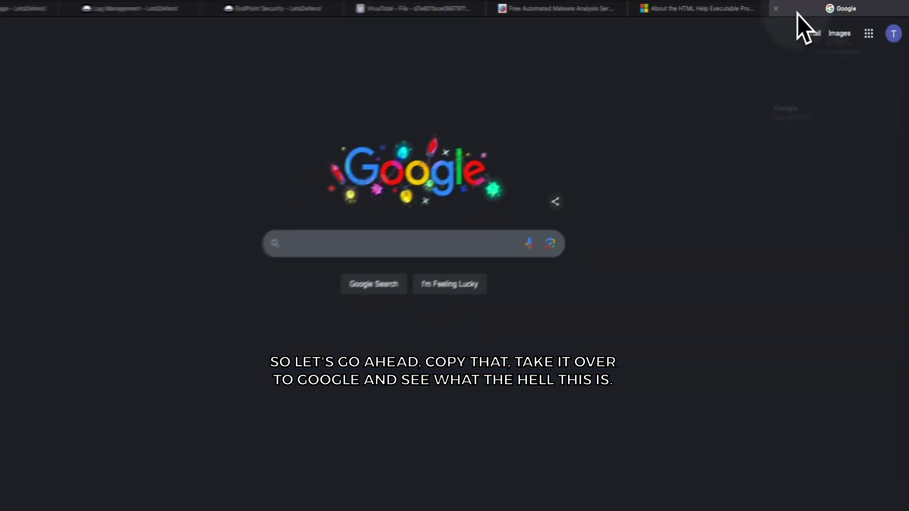
right_click(363, 223)
left_click(399, 251)
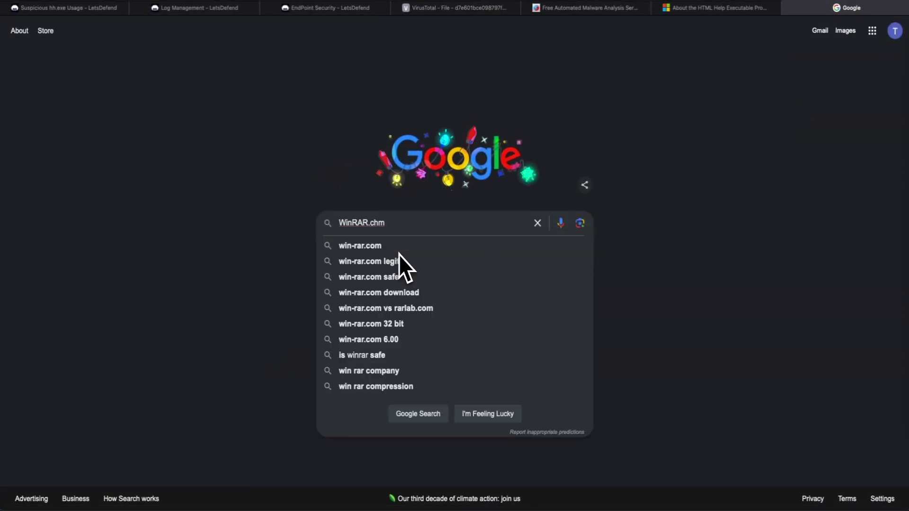
key("Return")
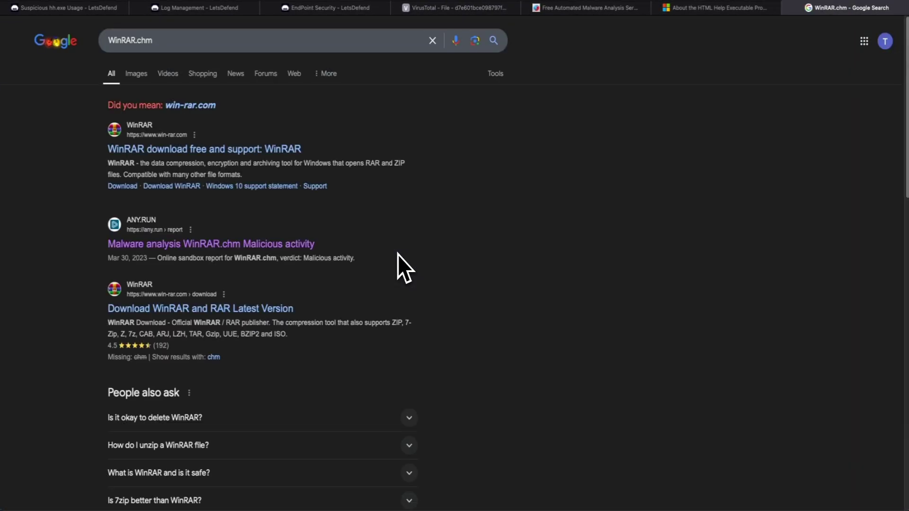
- Refine the search to 'WinRAR.chm is what' and expand the full AI overview
scroll(397, 308, "down", 7)
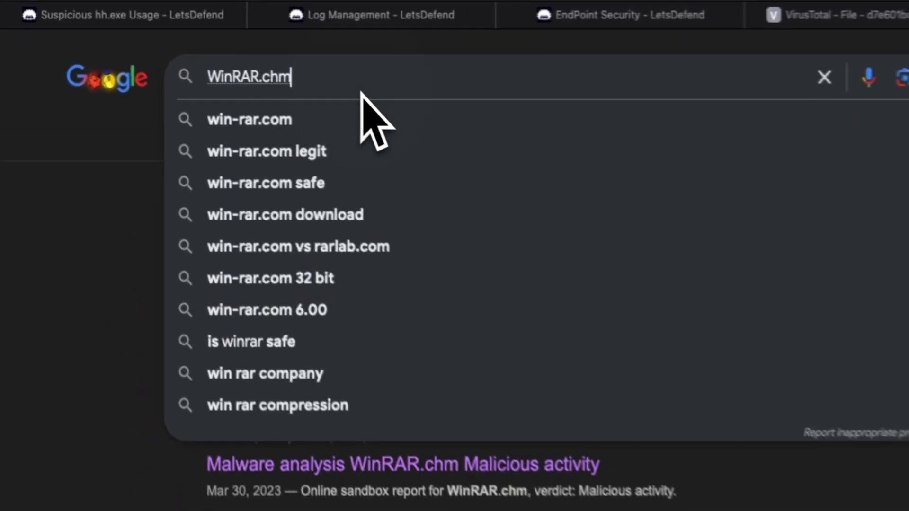
type("is what")
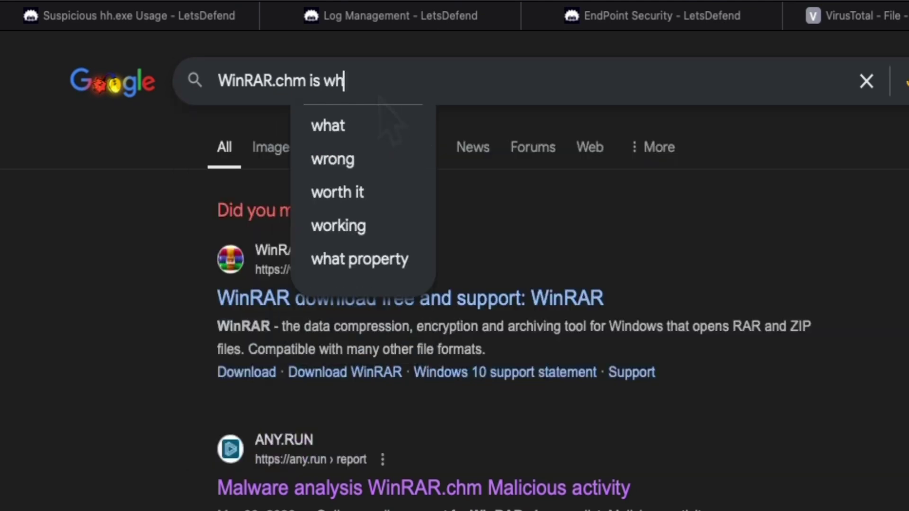
key("Return")
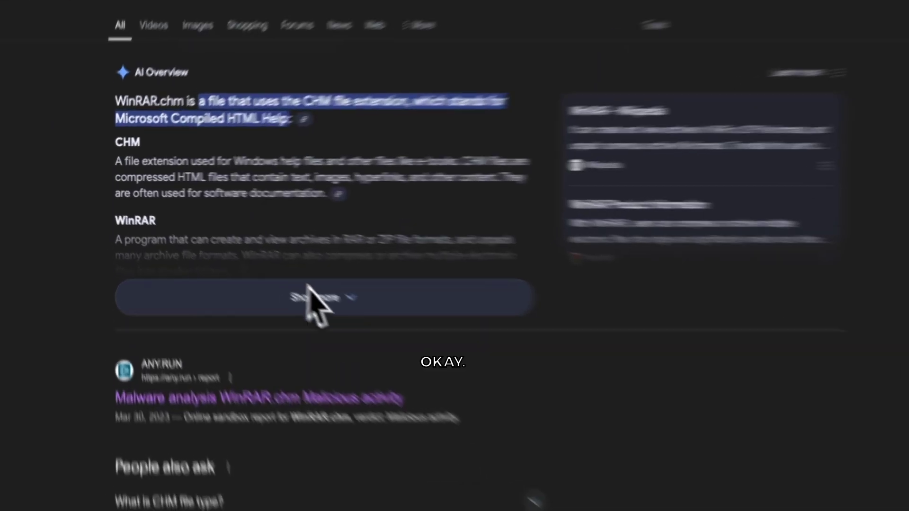
left_click(308, 289)
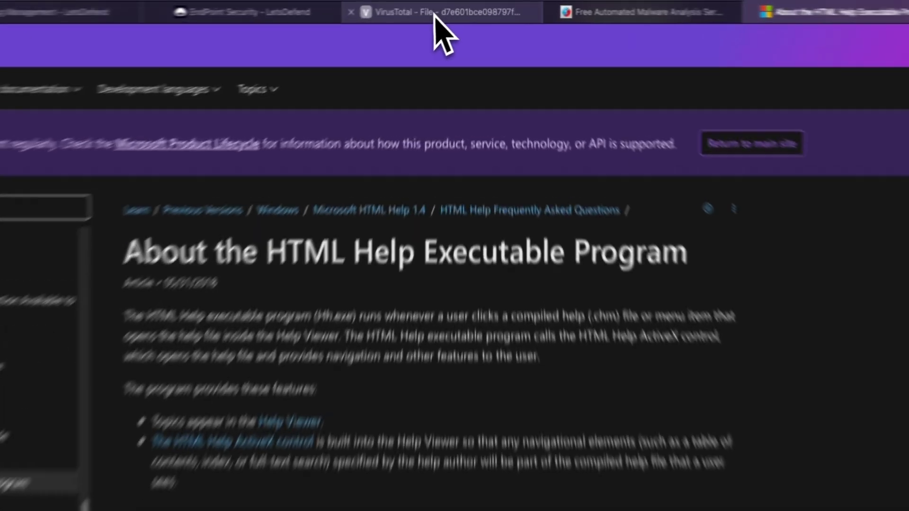
- Check the VirusTotal and Hybrid Analysis tabs, review the hh.exe incident details, then return to Log Management
left_click(455, 8)
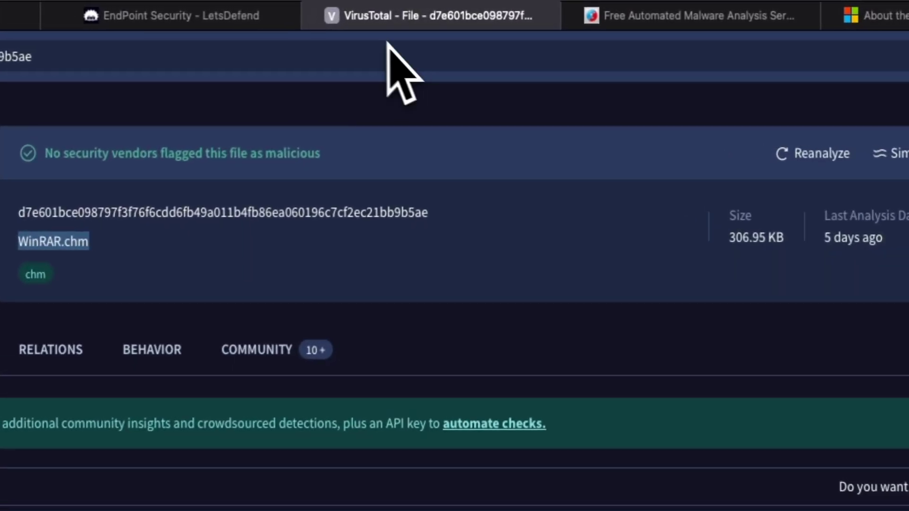
left_click(655, 21)
left_click(373, 18)
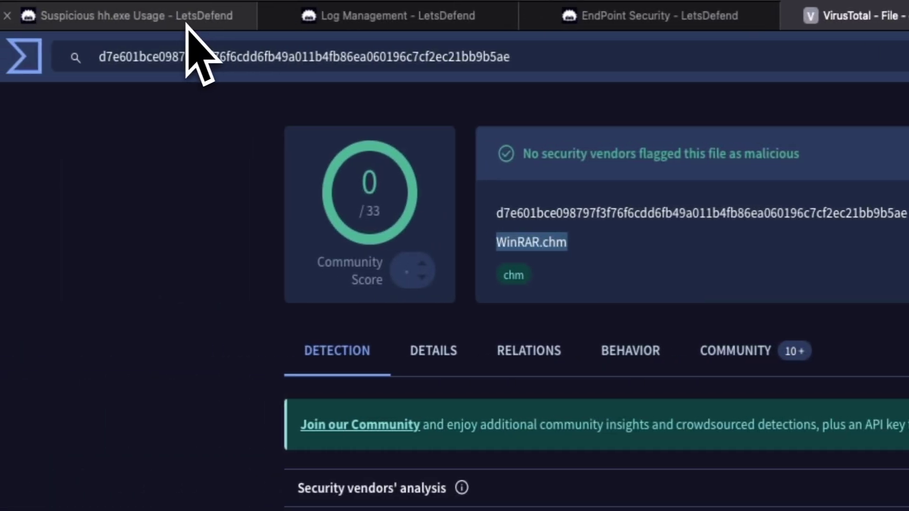
left_click(186, 21)
left_click(190, 12)
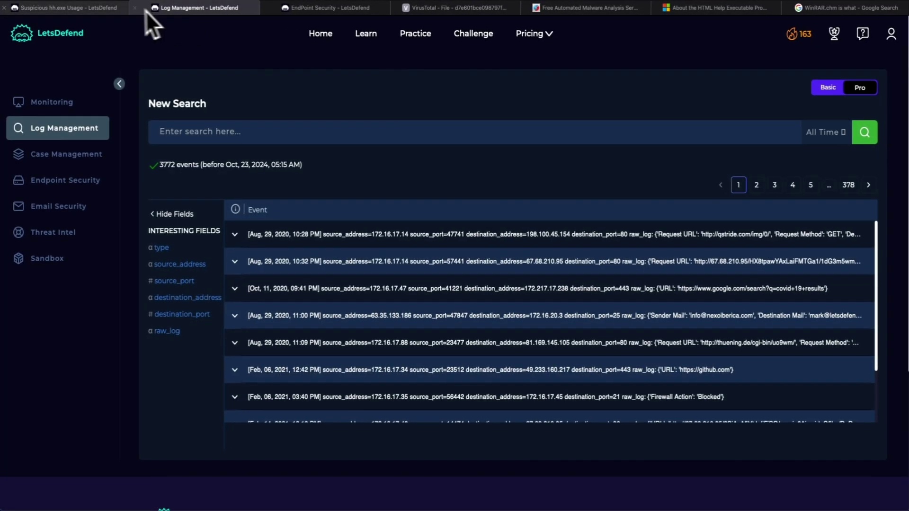
left_click(114, 8)
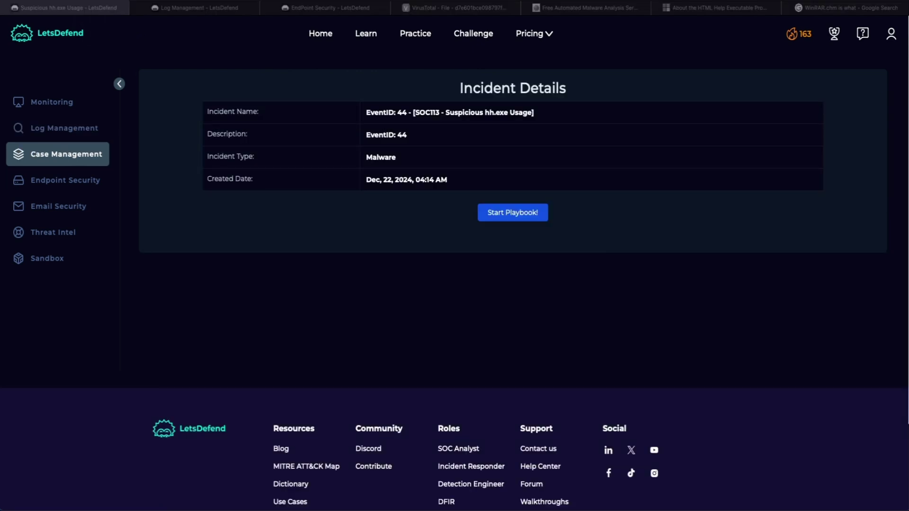
left_click(222, 9)
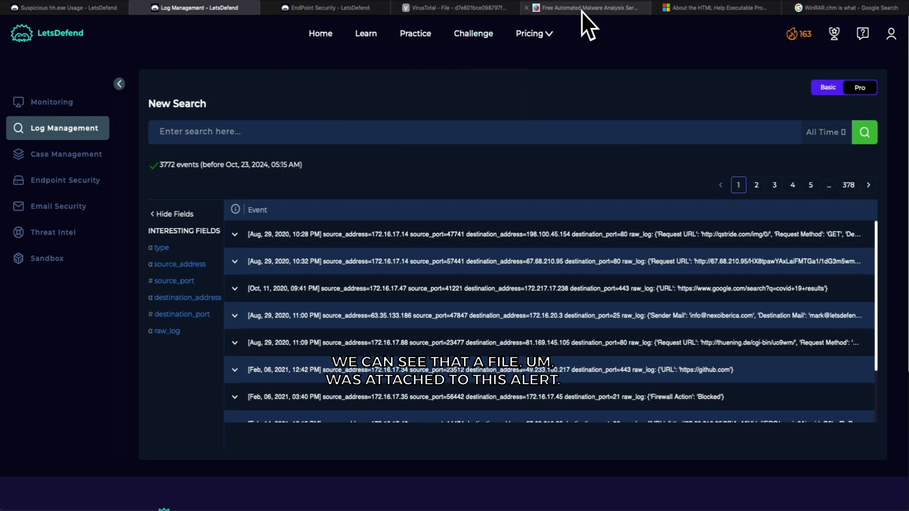
- Paste the alert's zip download URL into Hybrid Analysis's File/URL field
left_click(557, 10)
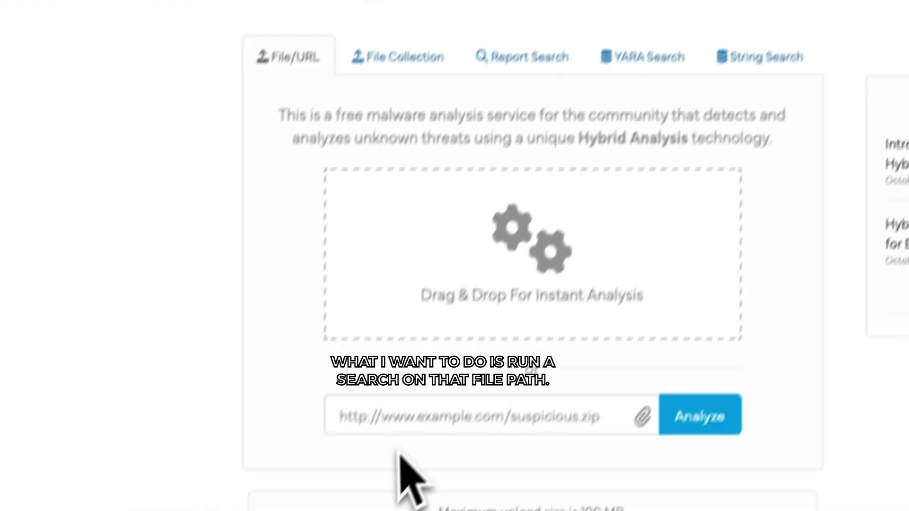
left_click(407, 425)
key("ctrl+v")
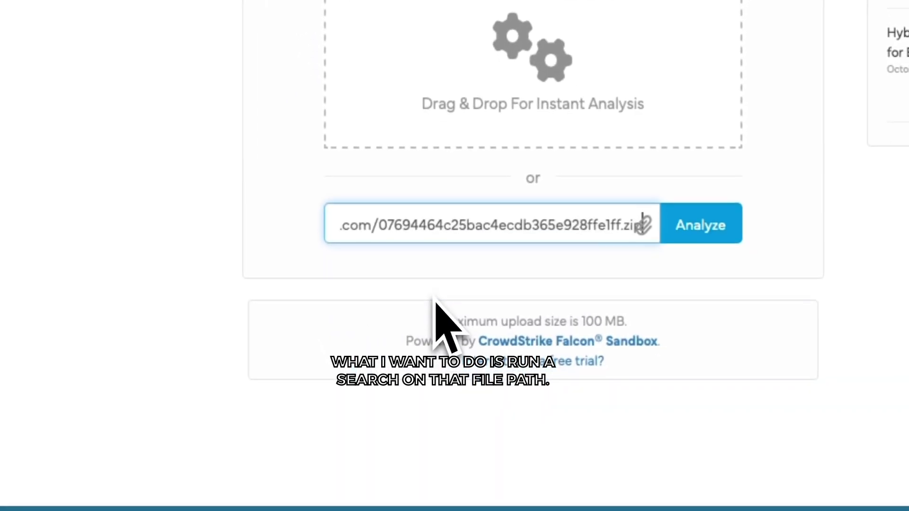
left_click_drag(616, 224, 237, 233)
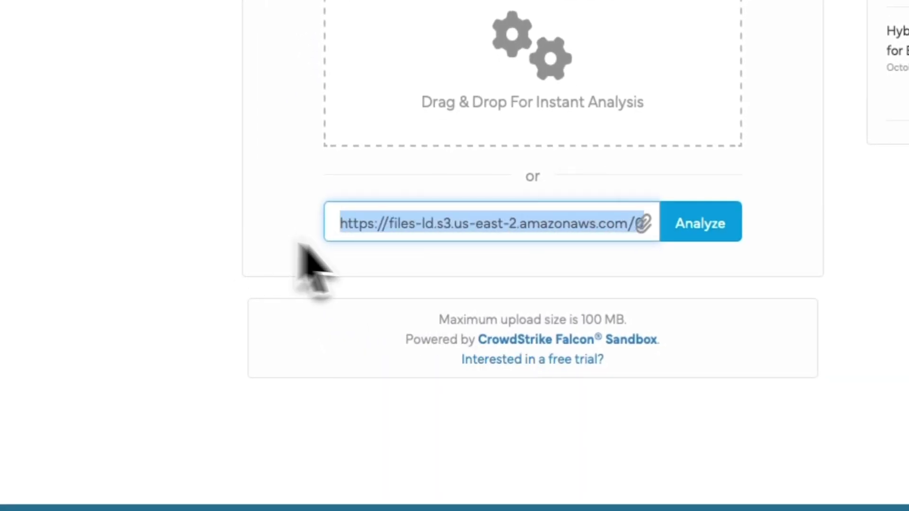
left_click(400, 231)
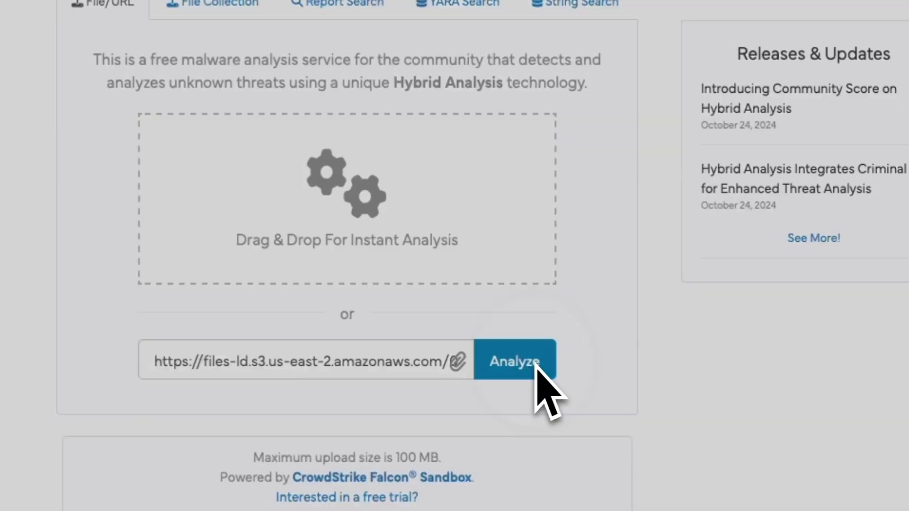
- Submit the URL for analysis, accepting the terms and completing the reCAPTCHA
left_click(537, 367)
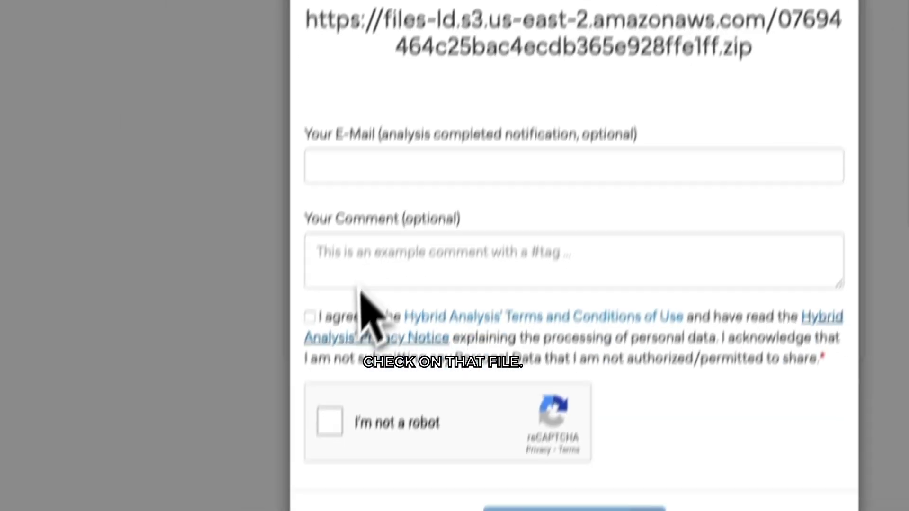
left_click(310, 316)
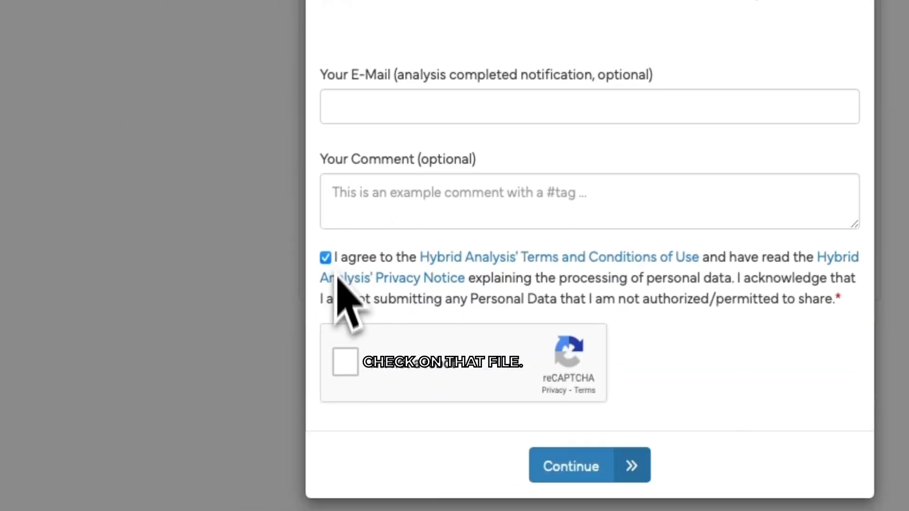
left_click(330, 421)
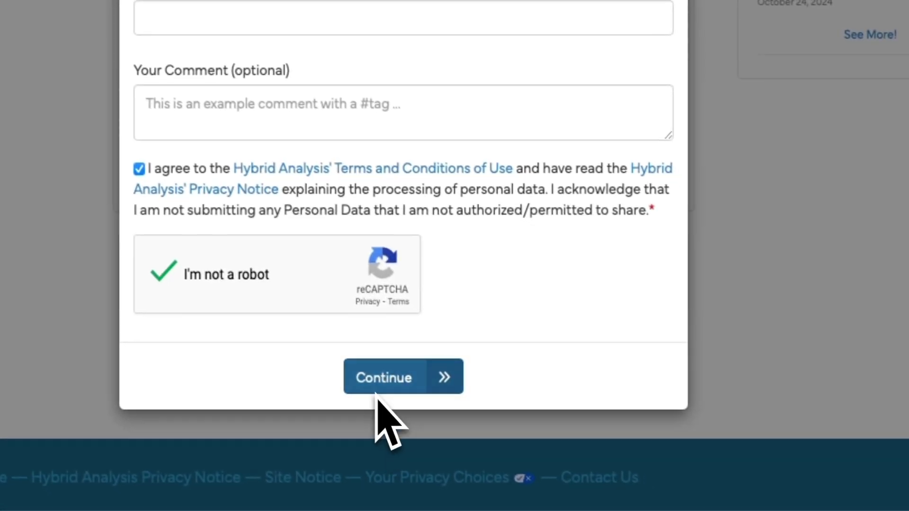
left_click(492, 442)
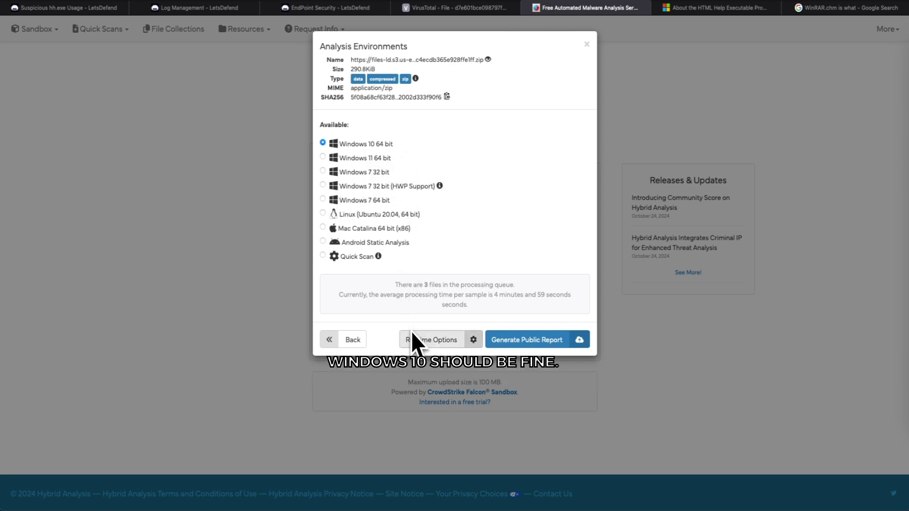
- Generate the zip's public report using the Windows 10 64 bit environment
left_click(503, 331)
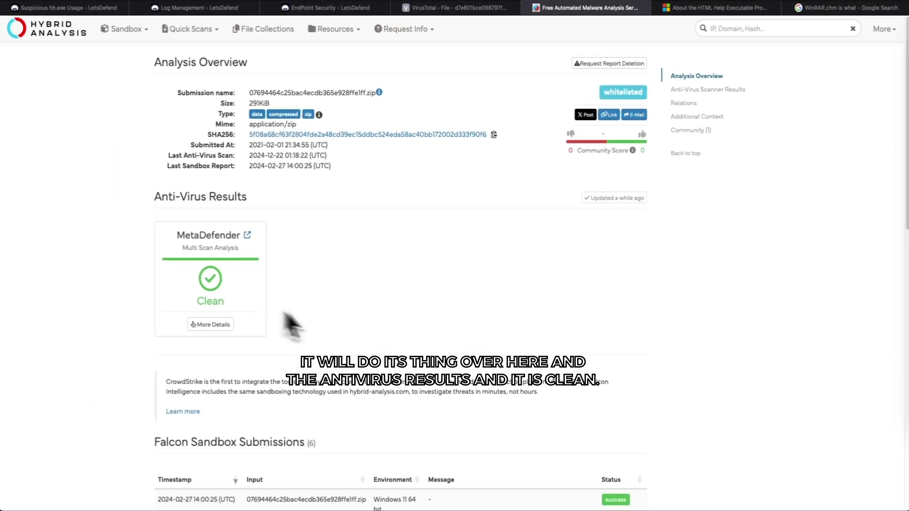
scroll(384, 341, "down", 5)
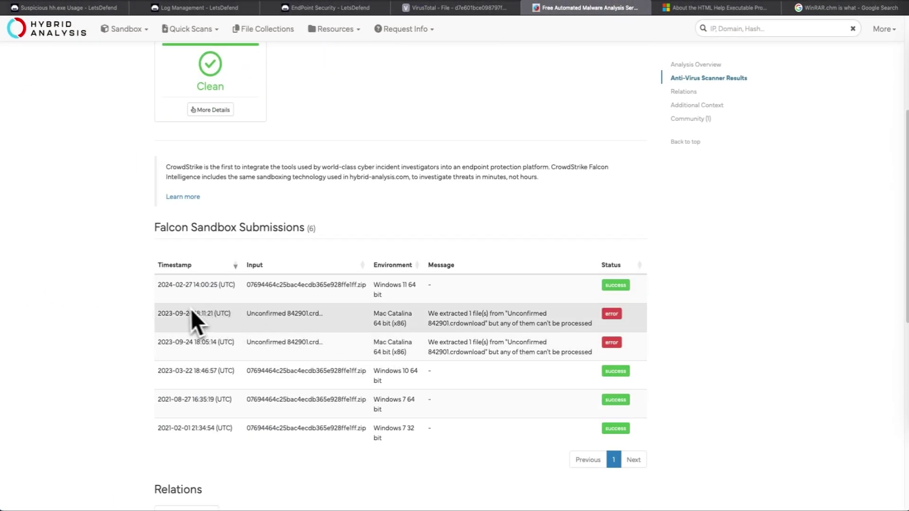
scroll(118, 311, "down", 2)
scroll(109, 308, "down", 2)
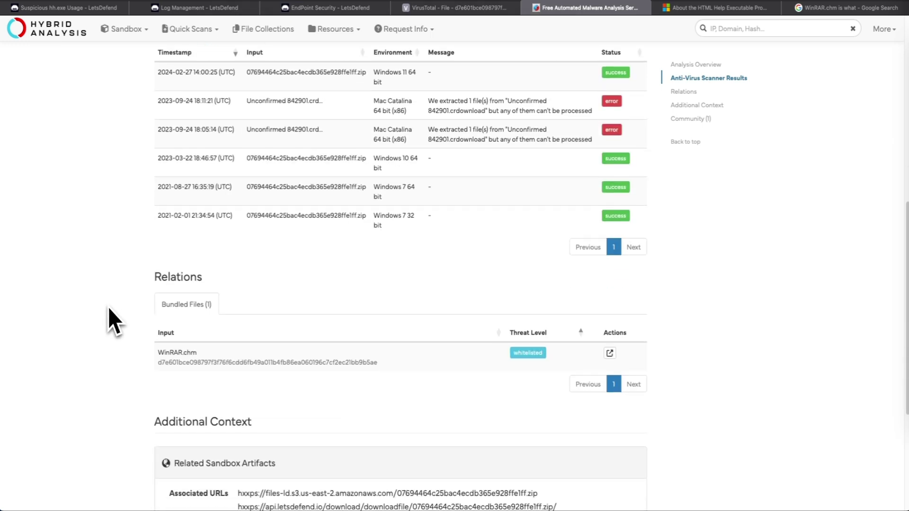
scroll(107, 305, "down", 1)
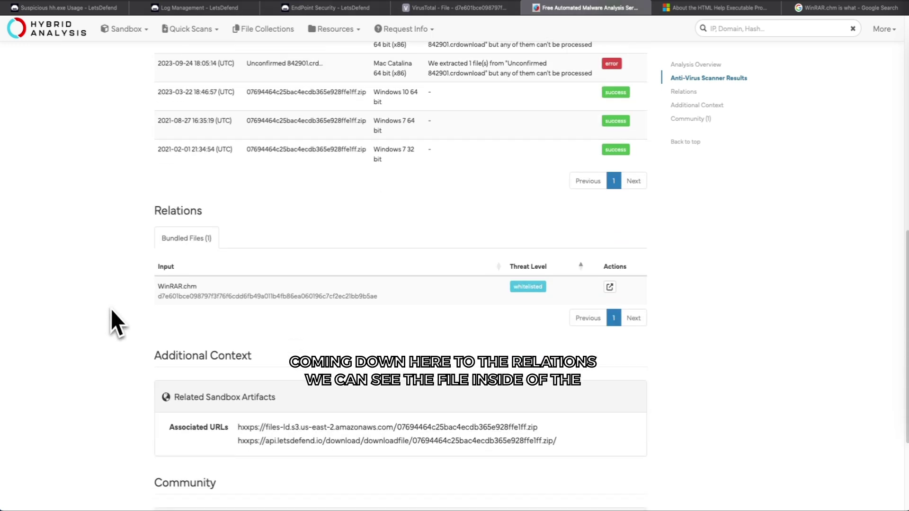
scroll(137, 307, "up", 1)
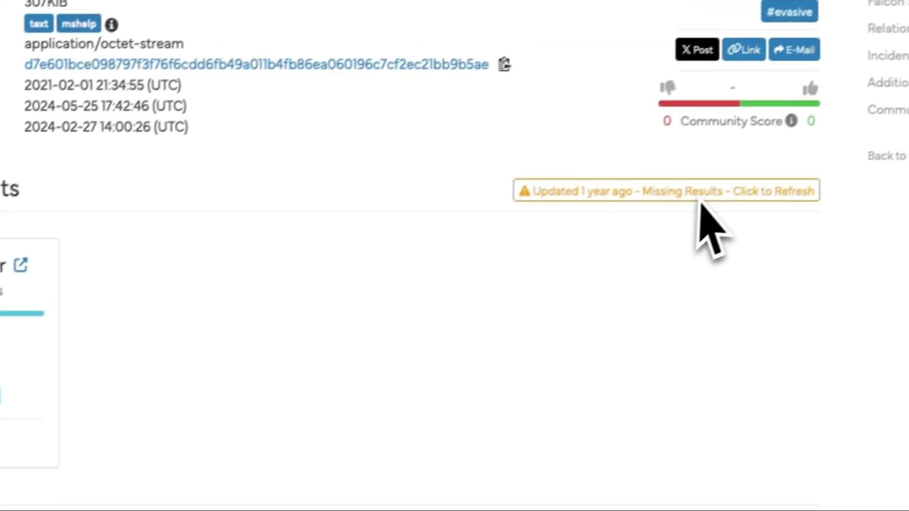
- Refresh WinRAR.chm's antivirus results, recheck the zip and VirusTotal reports, then return to LetsDefend
left_click(699, 196)
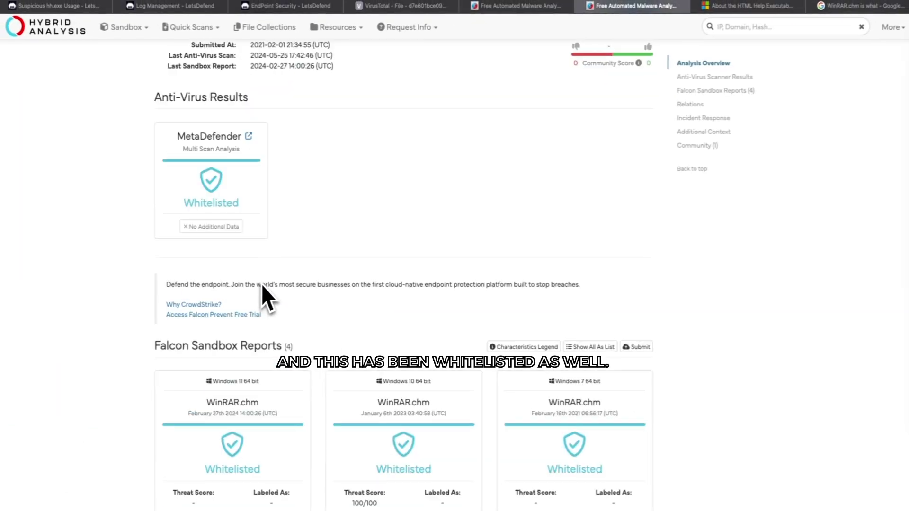
scroll(261, 284, "up", 3)
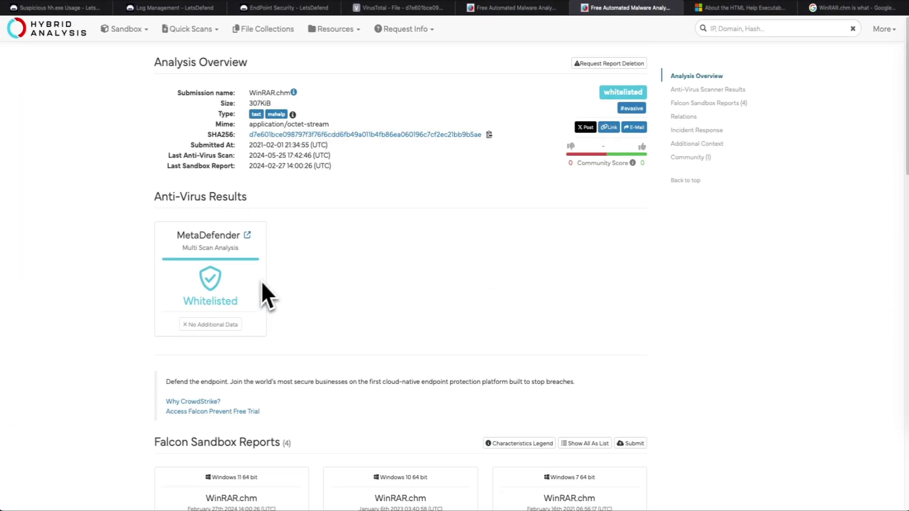
left_click(542, 14)
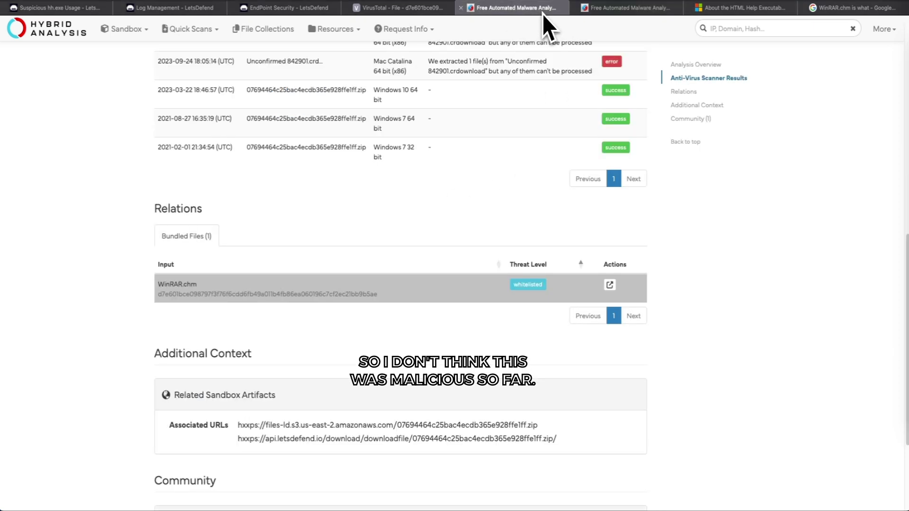
left_click(426, 8)
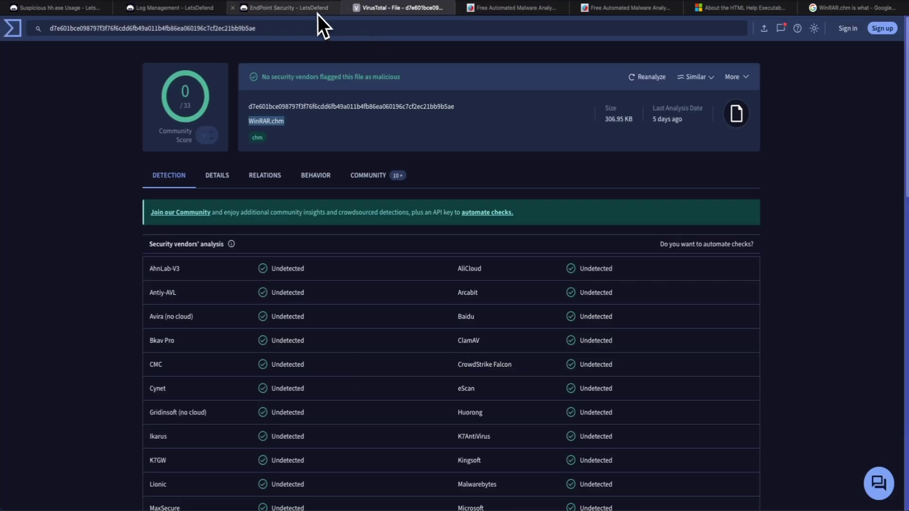
left_click(303, 8)
- Search Endpoint Security for 'billprd' and open the BillPRD host's information
left_click(191, 7)
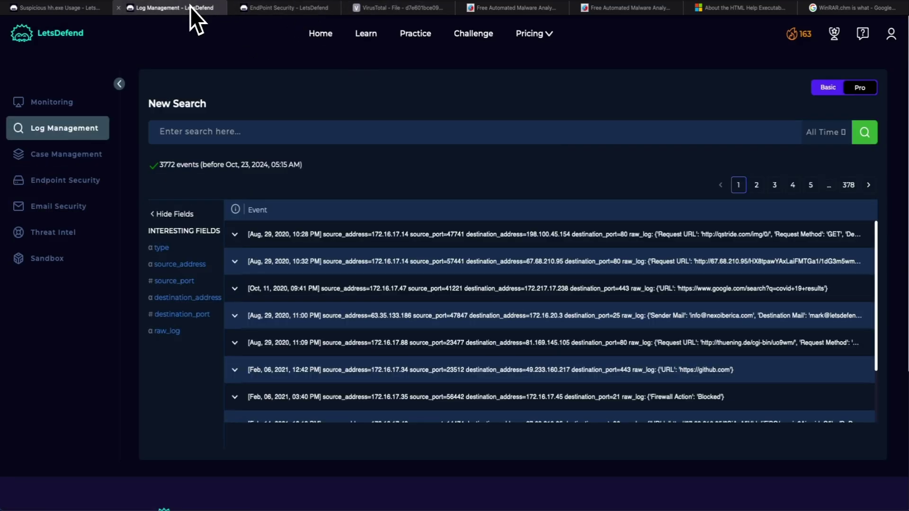
left_click(73, 9)
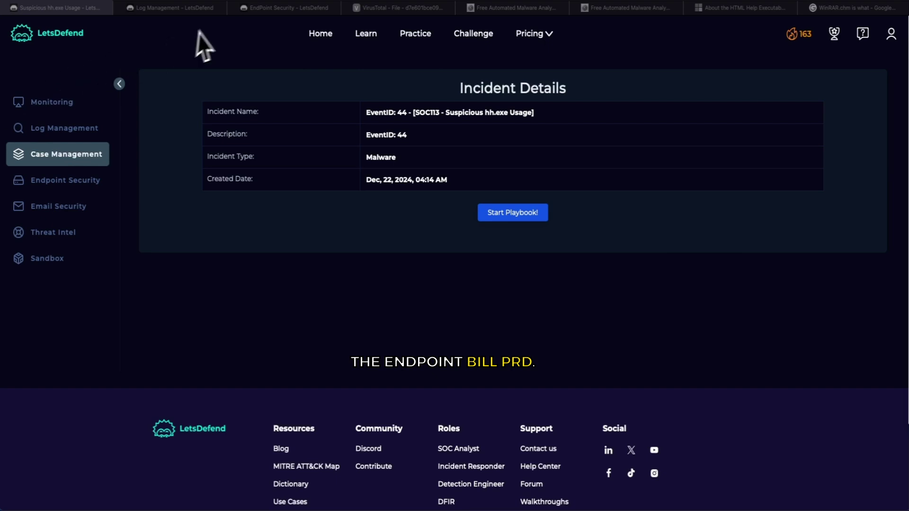
left_click(280, 8)
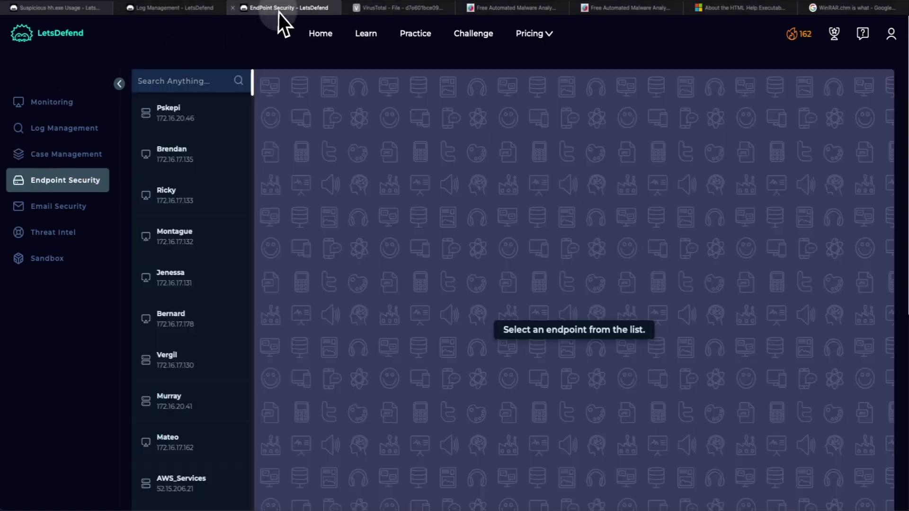
left_click(175, 86)
type("billprd")
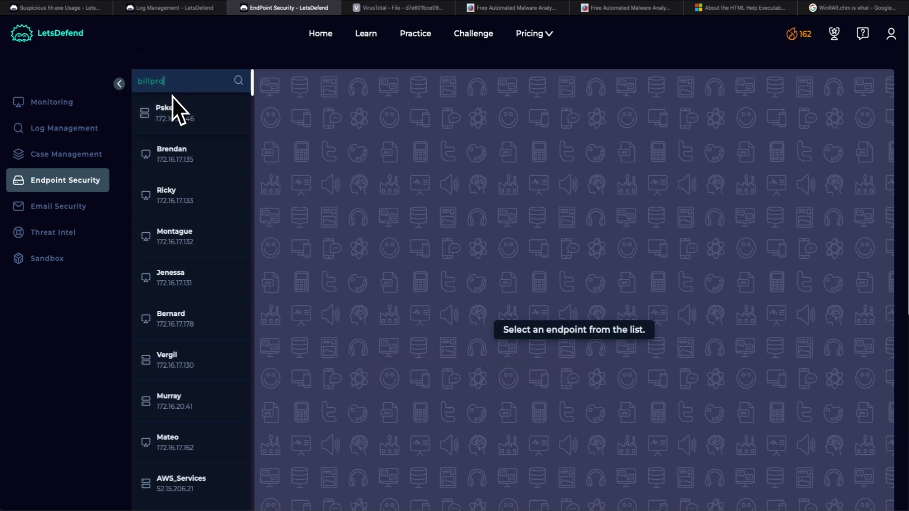
key("Return")
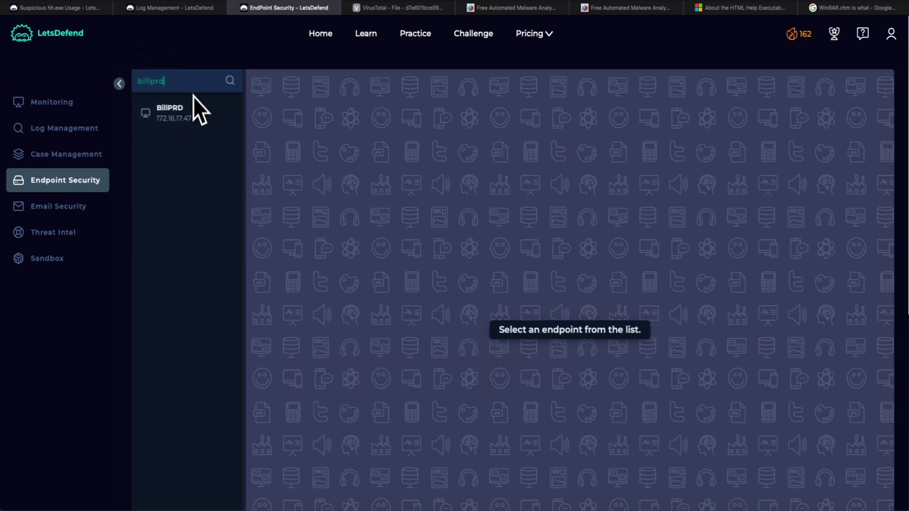
left_click(196, 124)
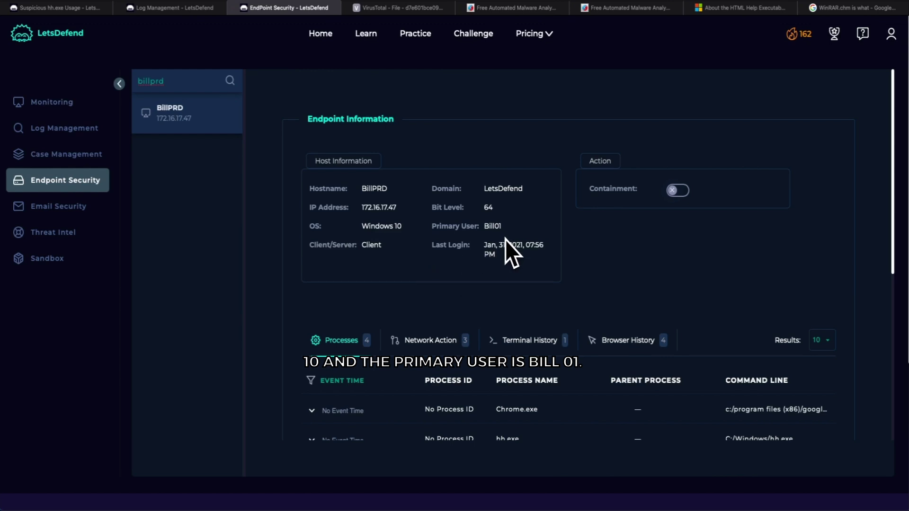
- Check hh.exe's hash and path, then list BillPRD's connections to concise-courses.com, arstechnica.com and caiso.com
scroll(504, 243, "down", 4)
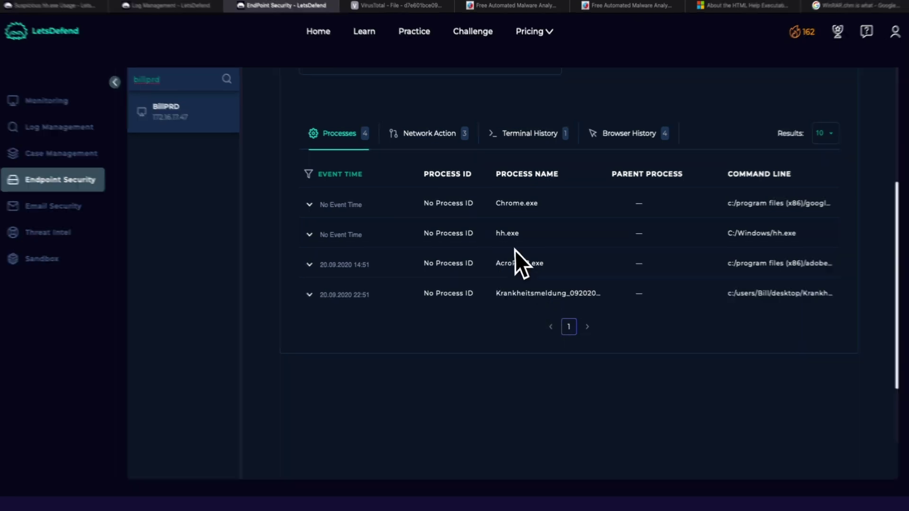
left_click(509, 233)
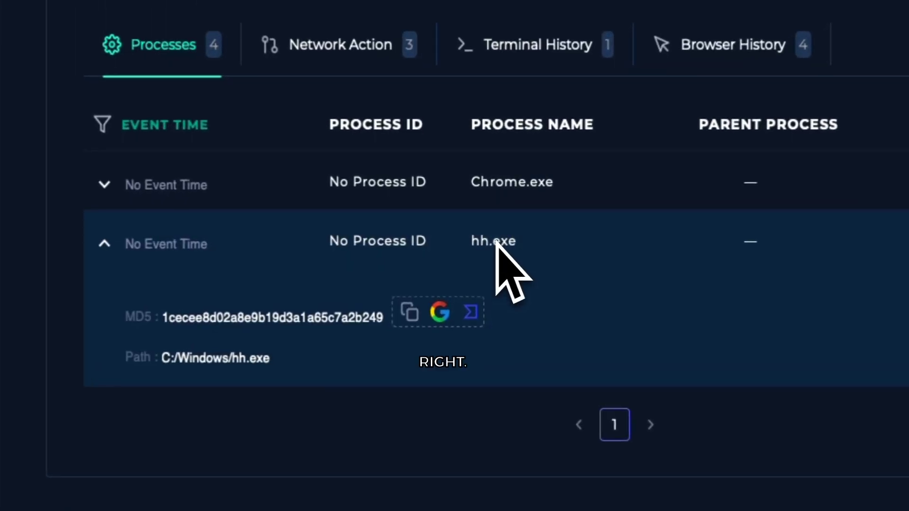
scroll(494, 241, "down", 1)
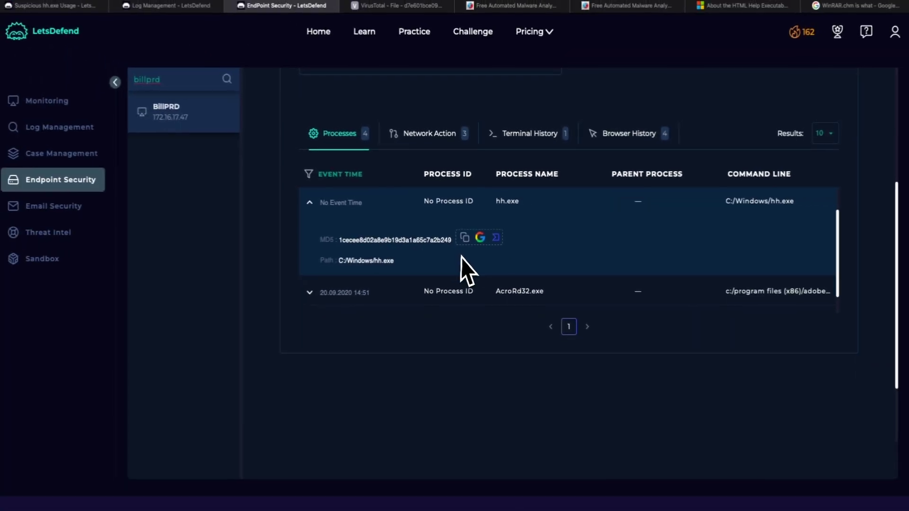
scroll(463, 255, "up", 1)
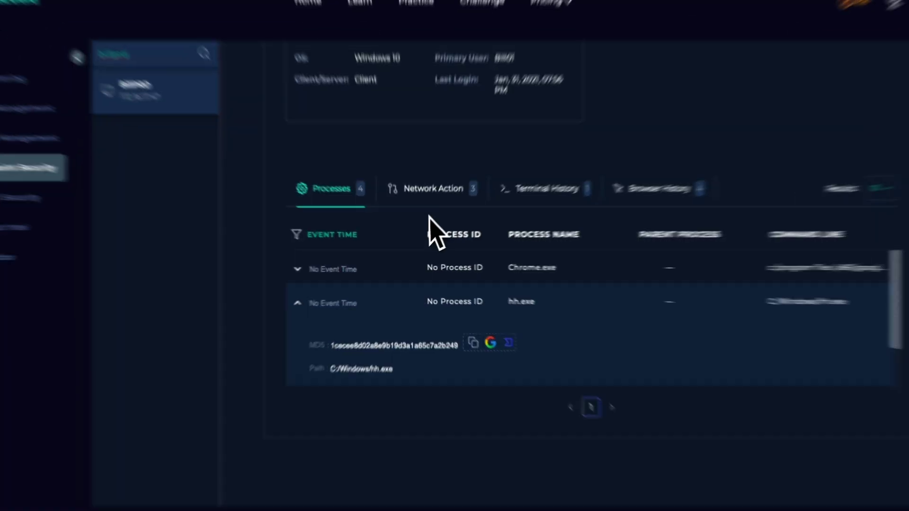
left_click(424, 201)
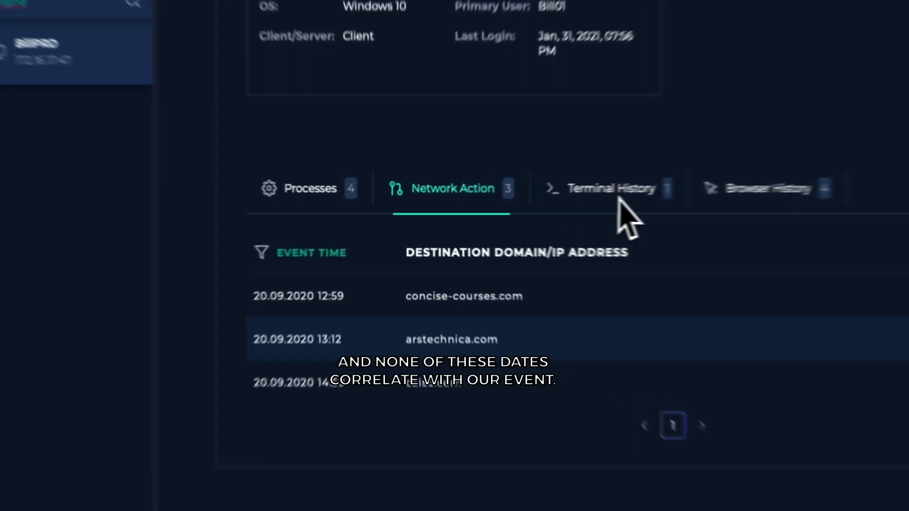
- Check BillPRD's hh.exe terminal command, then its four browsed URLs, including a bit.ly link and caiso.com outage PDF
left_click(535, 202)
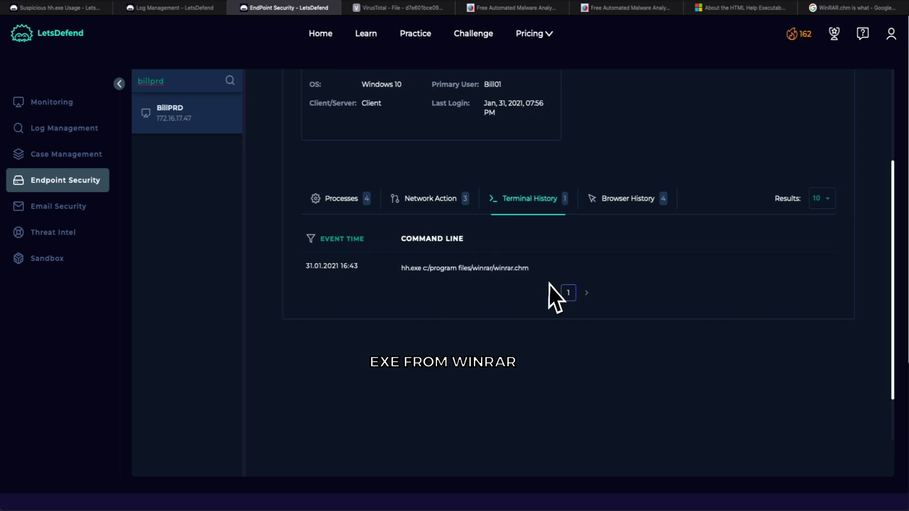
left_click(634, 208)
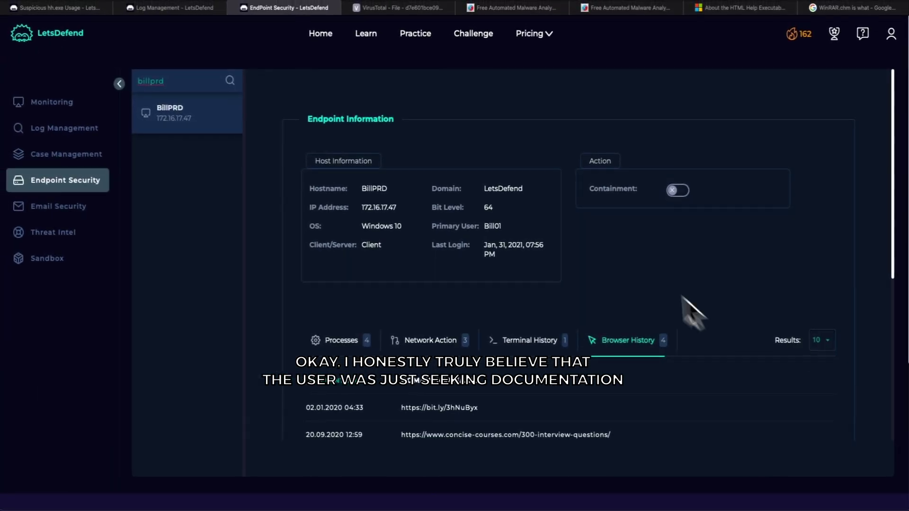
scroll(420, 292, "down", 5)
scroll(429, 361, "up", 3)
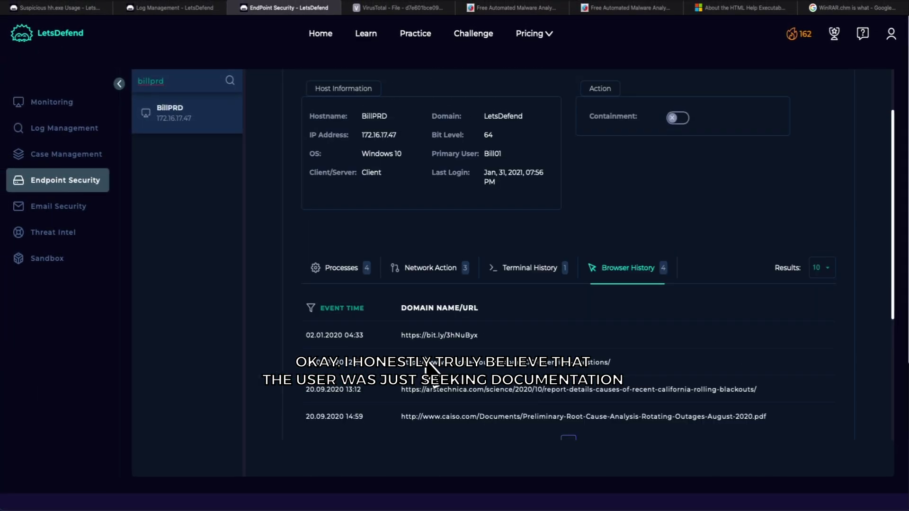
scroll(431, 366, "down", 1)
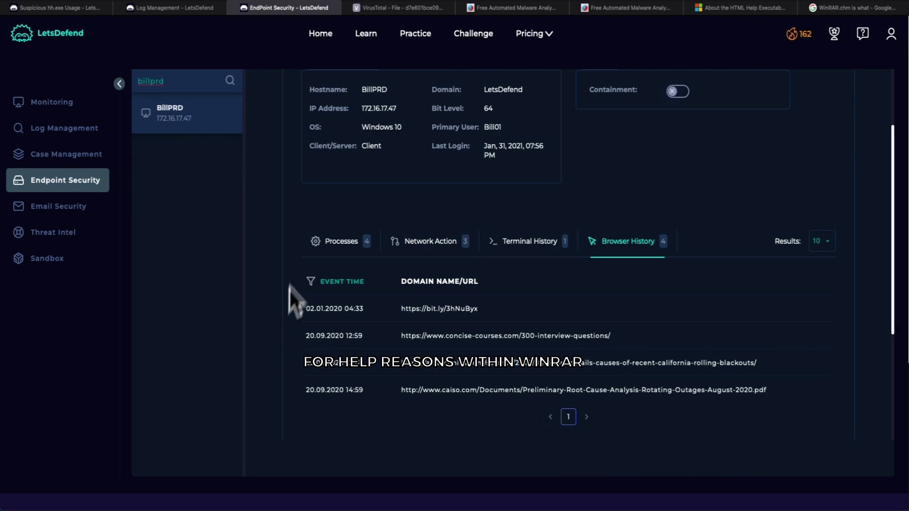
scroll(291, 276, "up", 2)
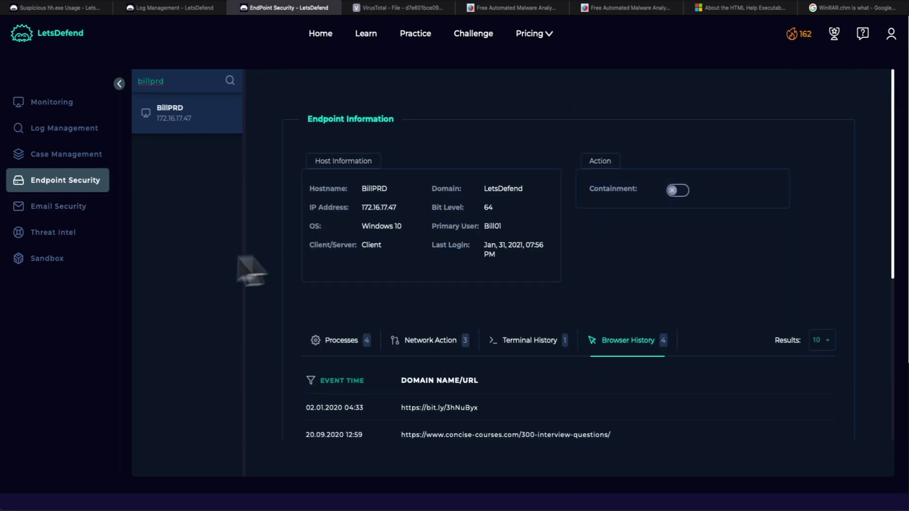
- Return to the Suspicious hh.exe Usage case via the case and log management pages
left_click(68, 154)
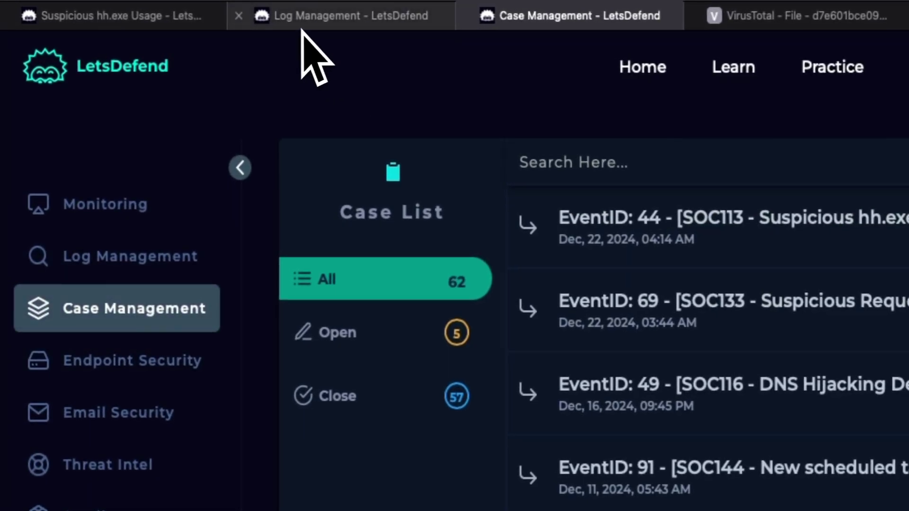
left_click(279, 21)
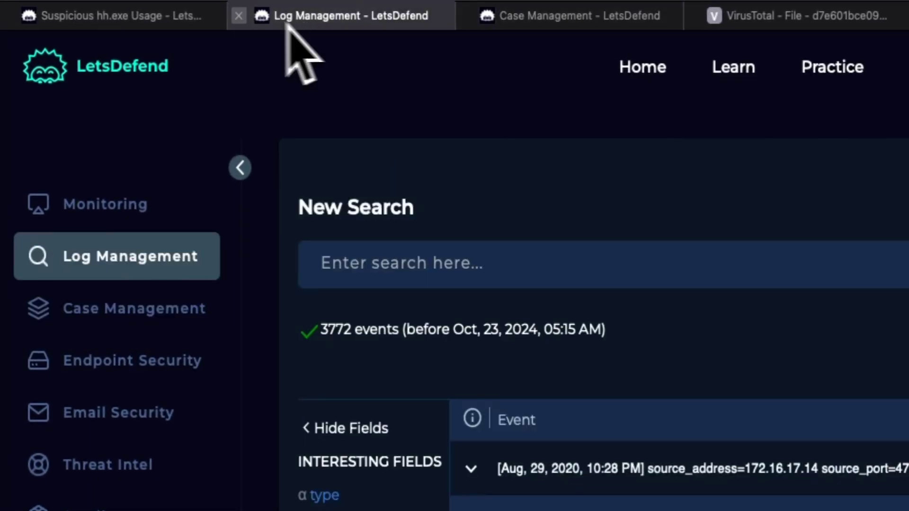
left_click(171, 22)
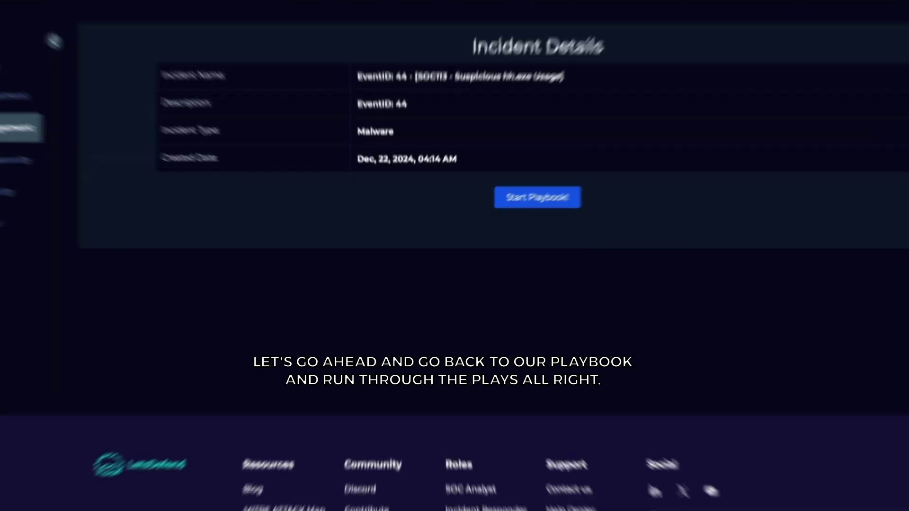
- Start the case playbook, choose Other as the threat indicator, and advance
left_click(513, 211)
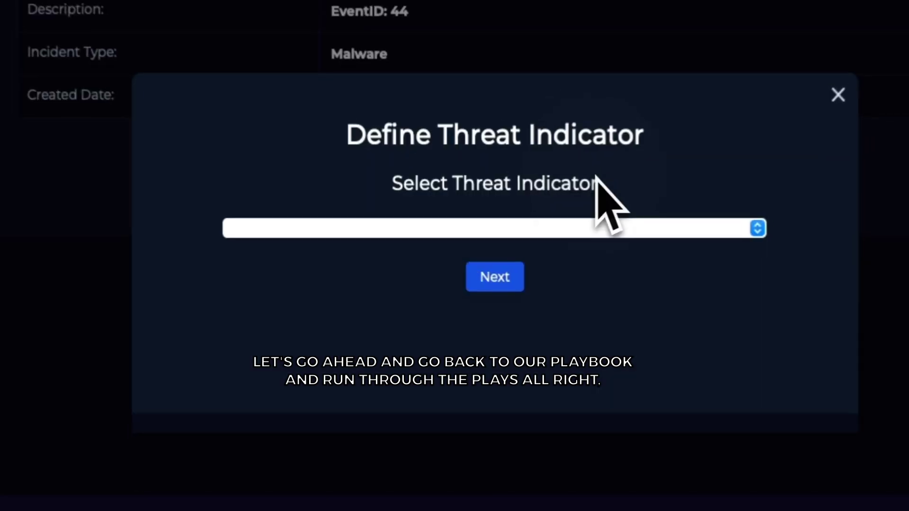
left_click(562, 226)
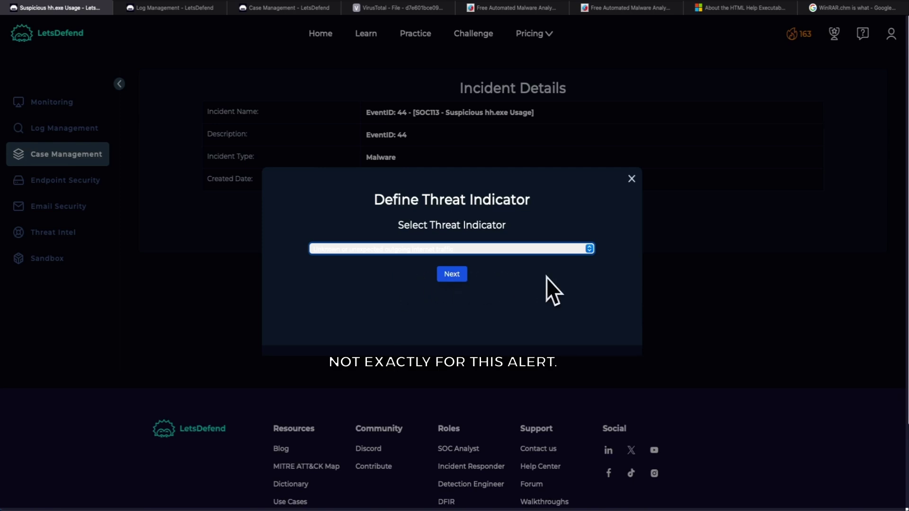
left_click(331, 249)
left_click(336, 281)
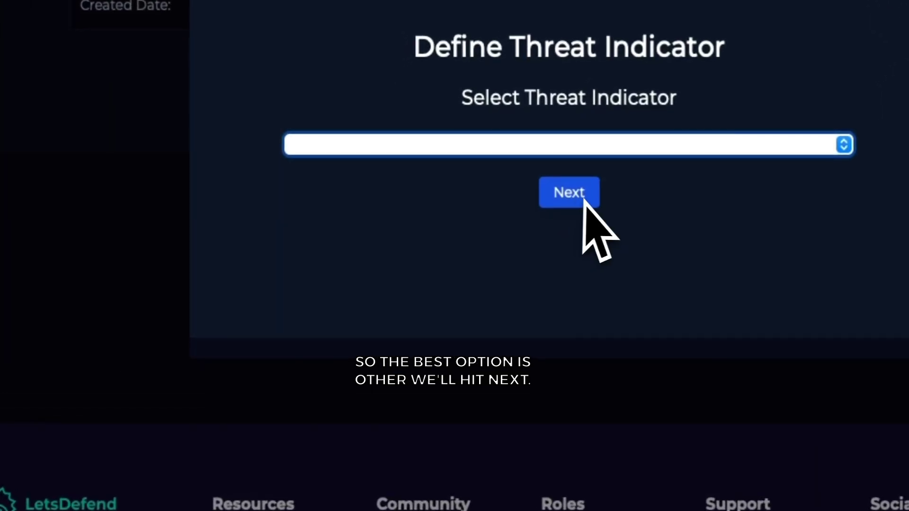
left_click(582, 201)
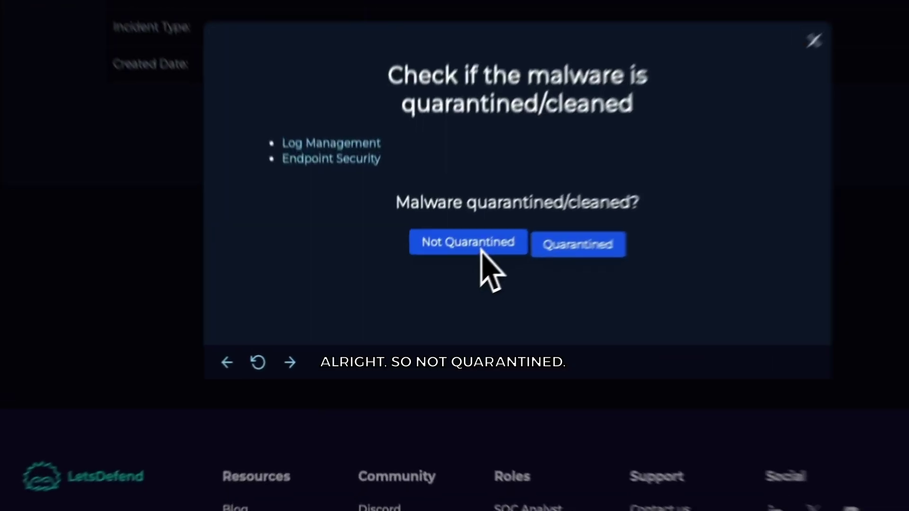
- Answer Not Quarantined to the playbook's quarantine question
left_click(481, 251)
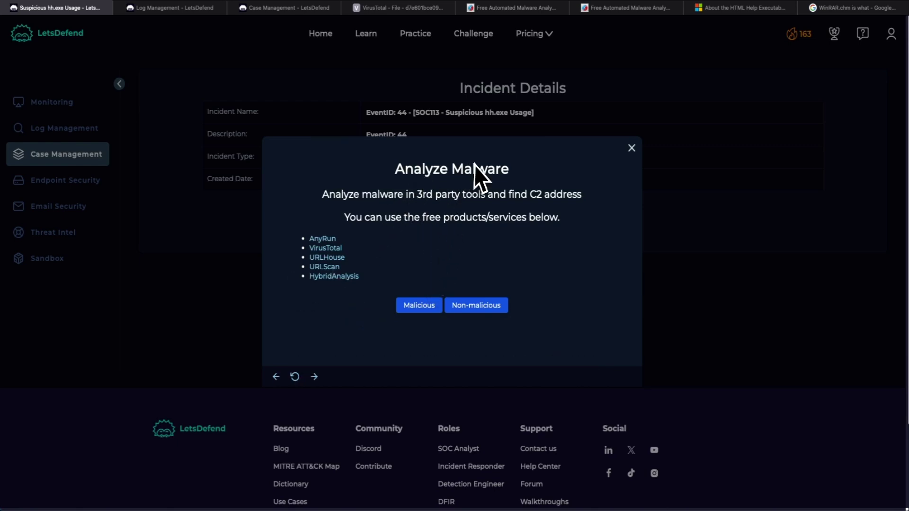
- Look up the pasted amazonaws .zip download URL on VirusTotal
left_click(417, 9)
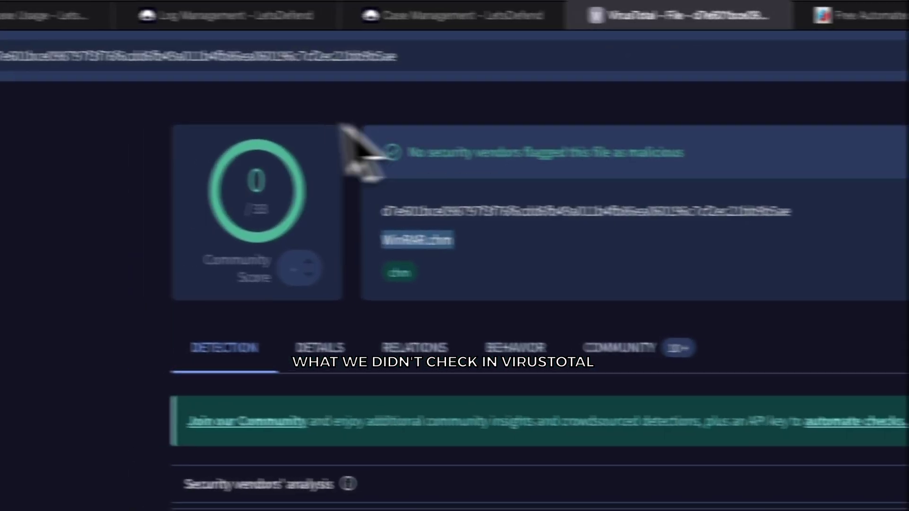
left_click(19, 47)
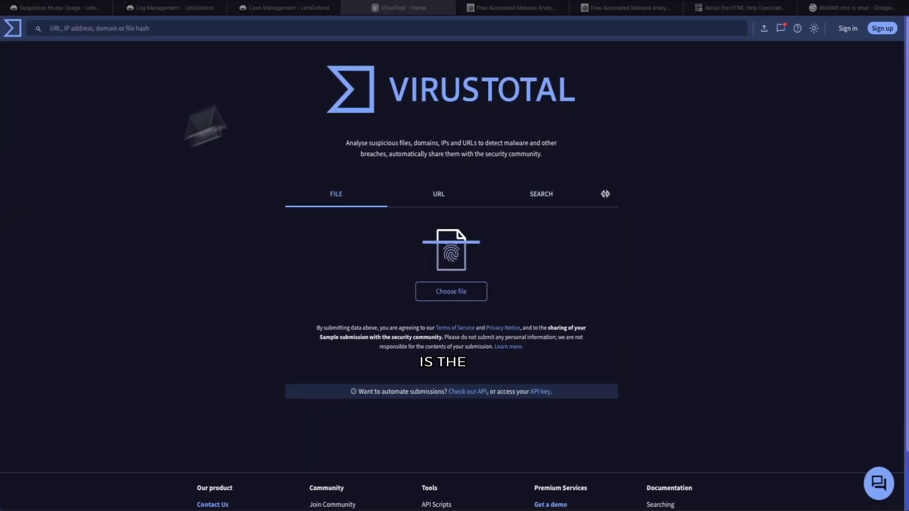
right_click(123, 33)
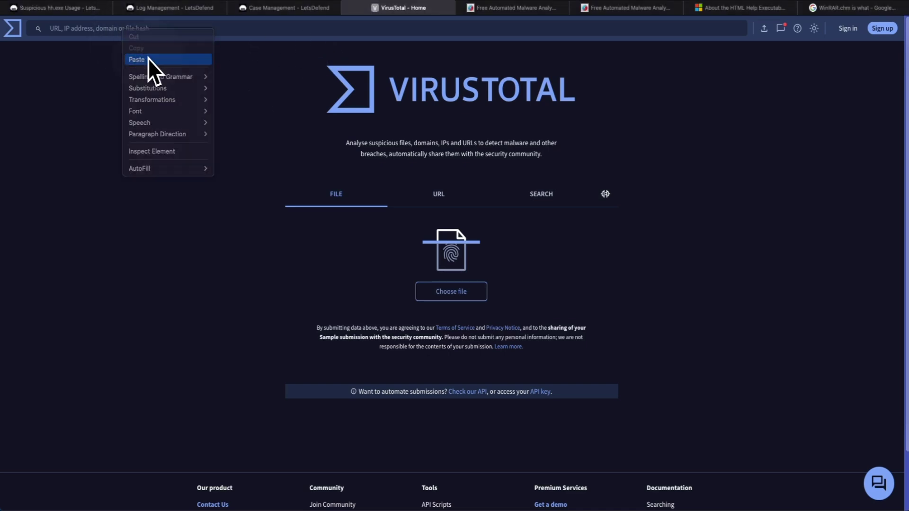
left_click(148, 59)
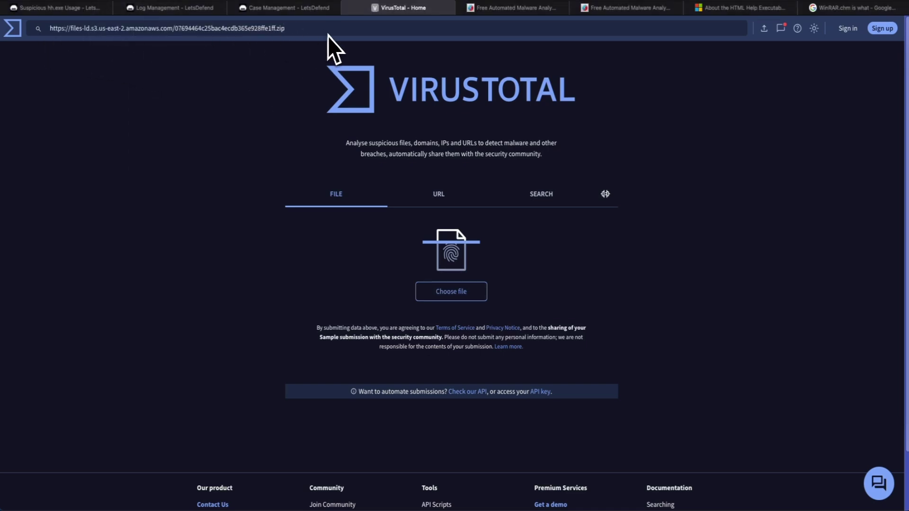
key("Return")
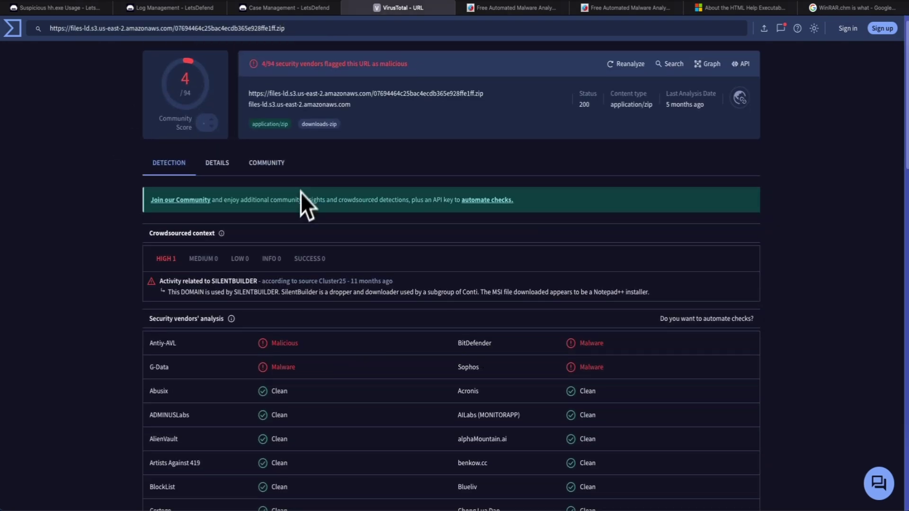
- Review the URL report showing 4 of 94 vendors flag it malicious, then return to the LetsDefend case
scroll(291, 280, "down", 1)
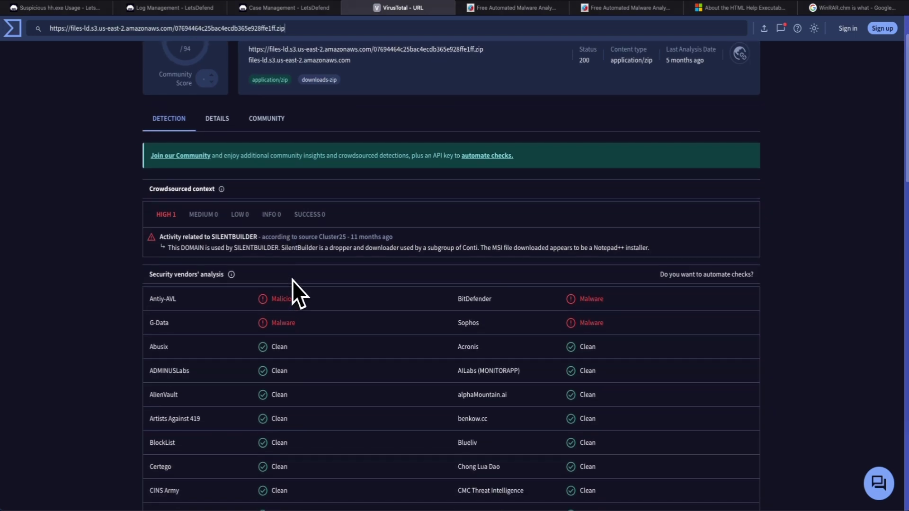
scroll(291, 280, "up", 1)
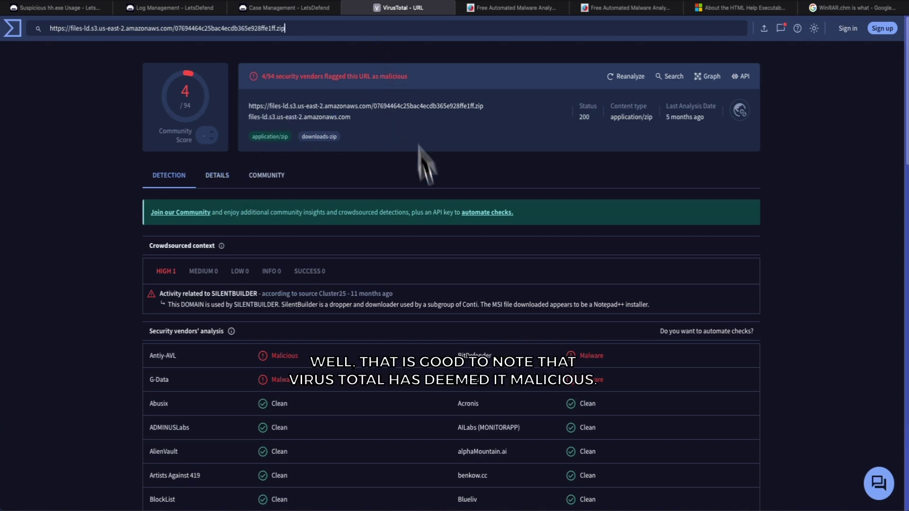
scroll(243, 260, "down", 2)
scroll(231, 258, "up", 2)
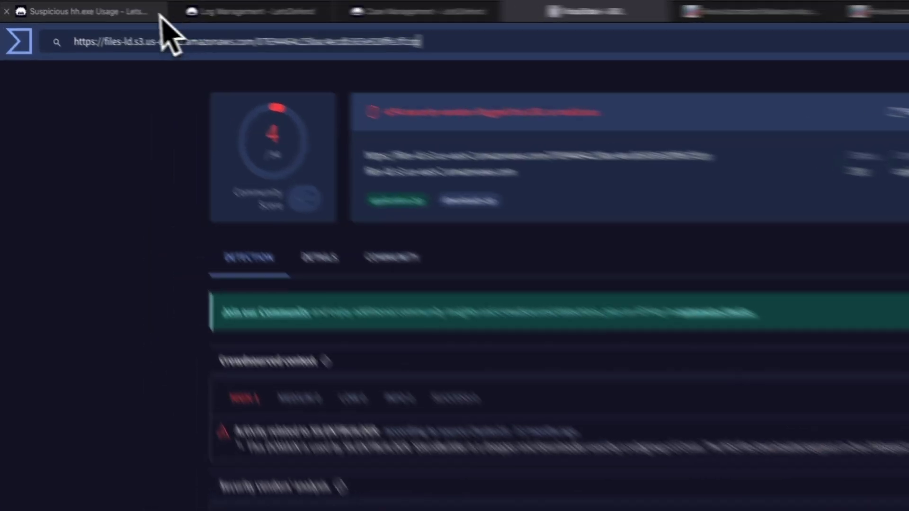
left_click(92, 8)
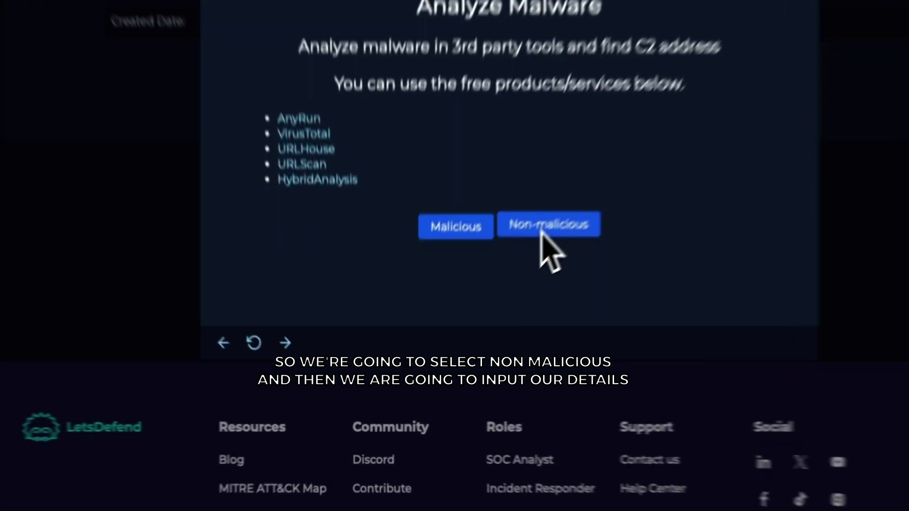
- Mark the malware Non-malicious and add the pasted hash as an MD5 Hash artifact commented 'WinRAR file hash'
left_click(471, 311)
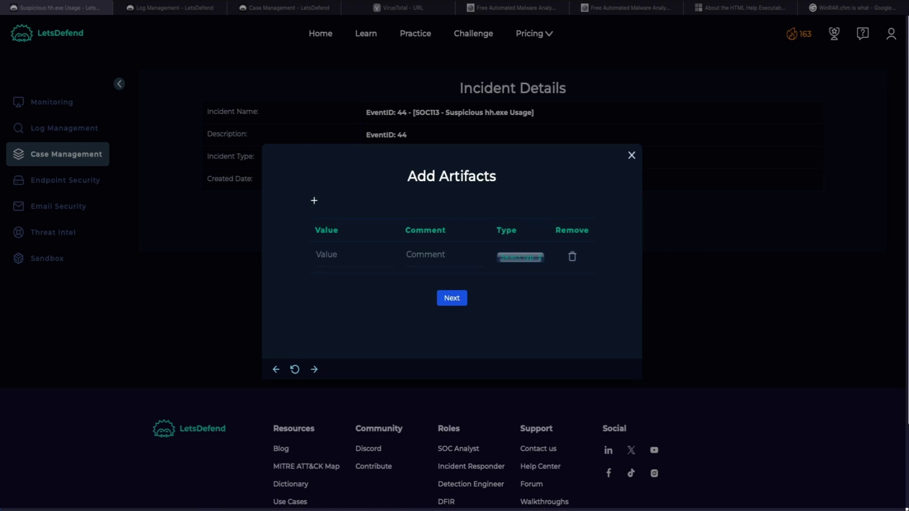
left_click(335, 255)
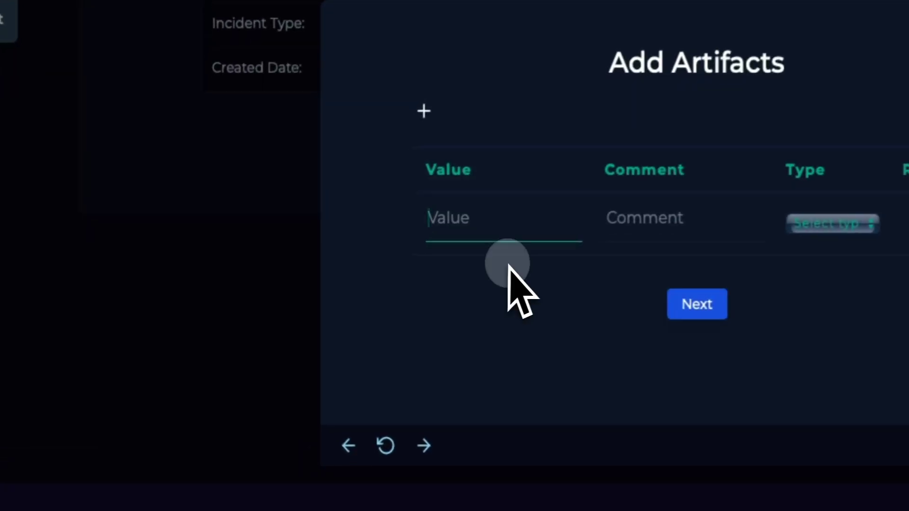
right_click(508, 265)
left_click(507, 279)
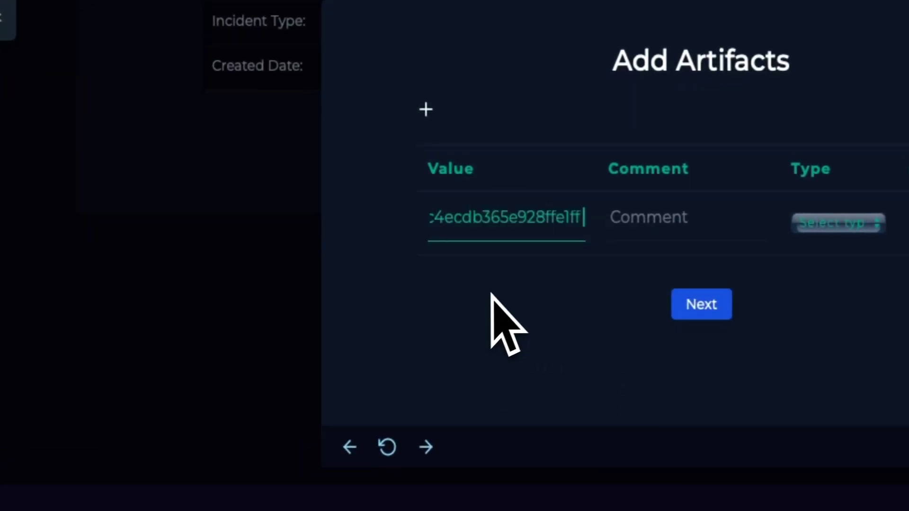
left_click_drag(556, 222, 282, 227)
left_click(634, 218)
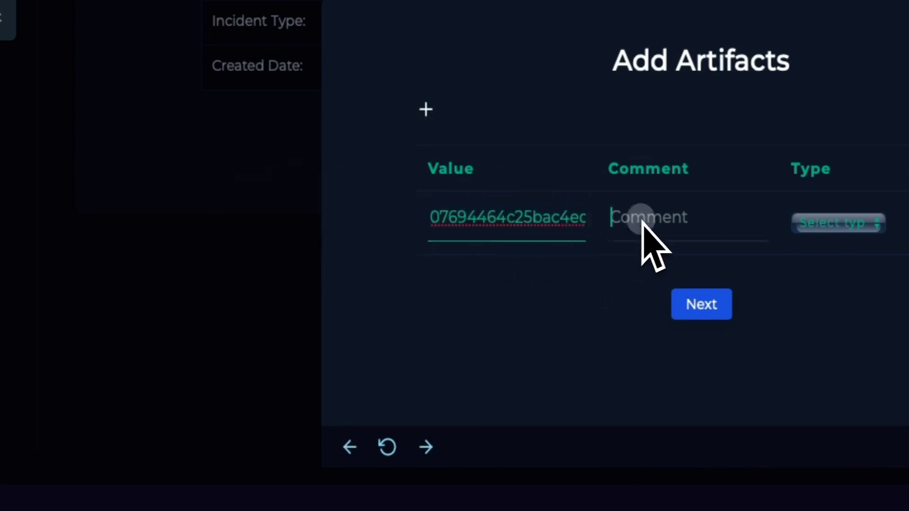
type("WinR")
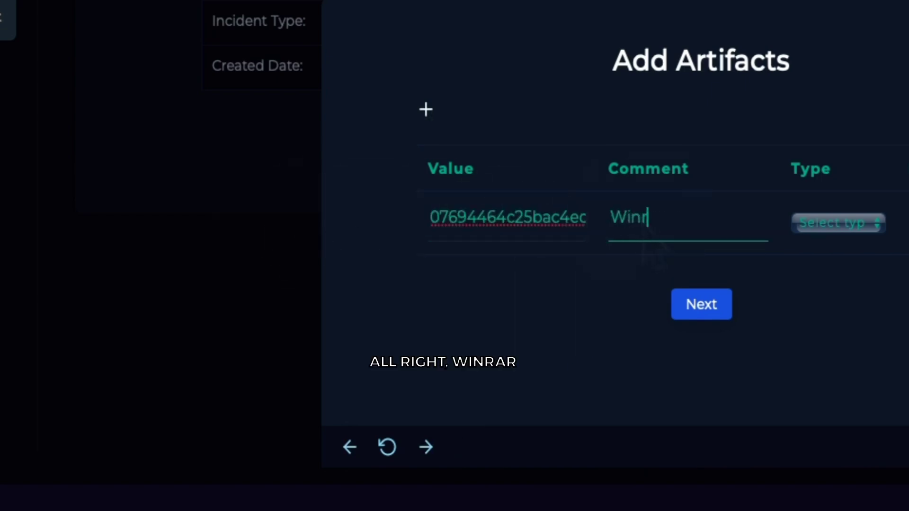
type("AR")
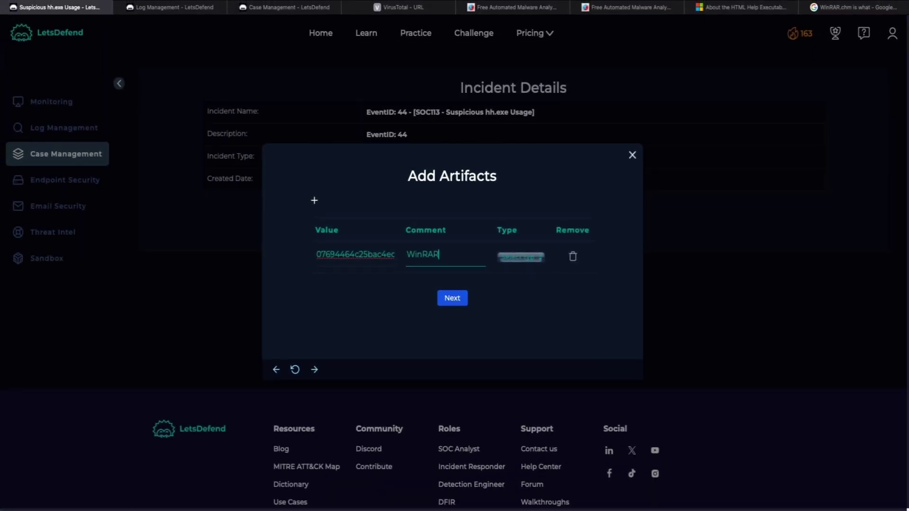
type(" file hash")
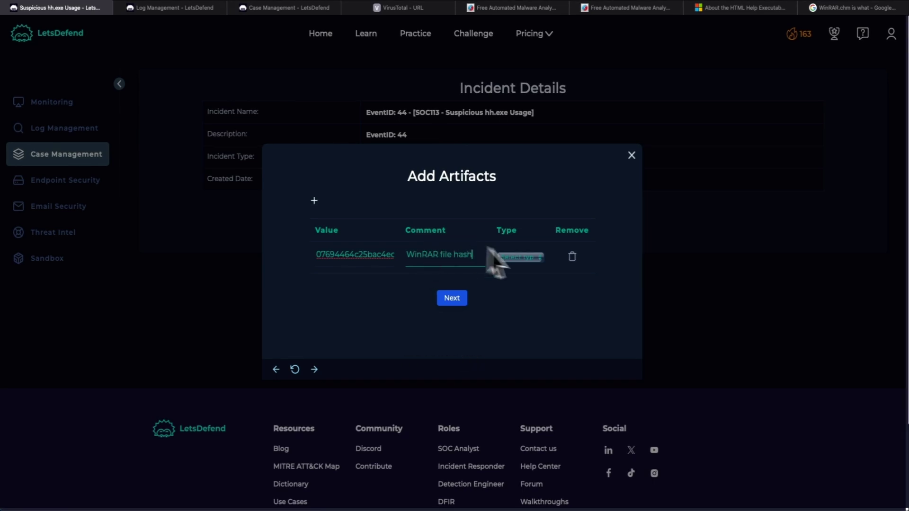
left_click(532, 256)
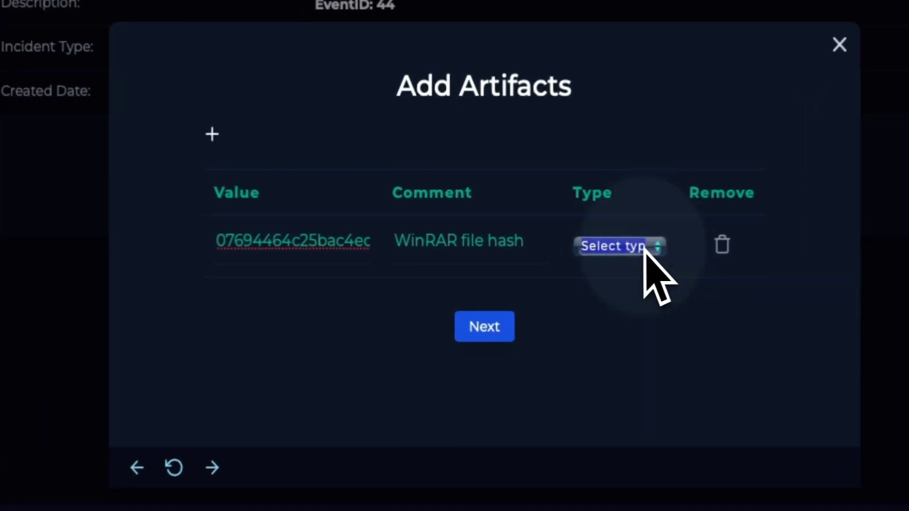
key("space")
left_click(596, 361)
- Add the defanged zip-file URL as a URL Address artifact commented 'Zip file' and continue
left_click(430, 162)
left_click(509, 400)
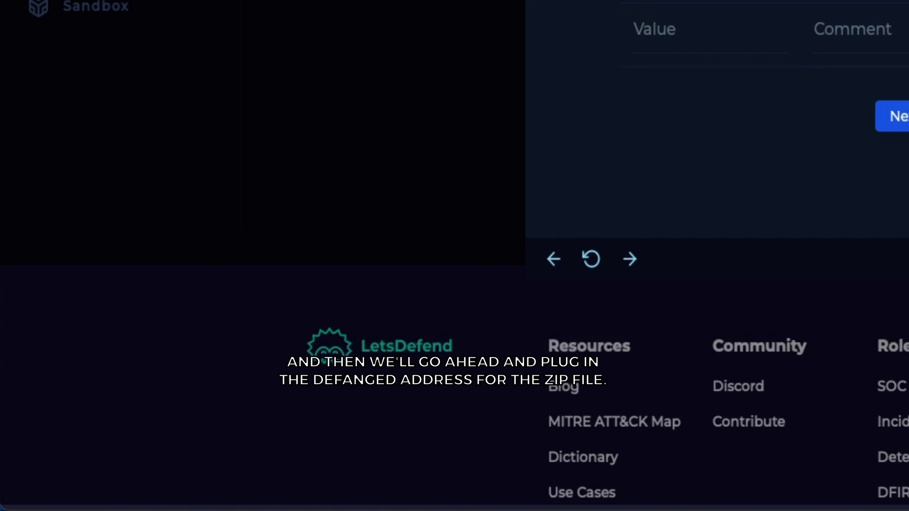
key("ctrl+v")
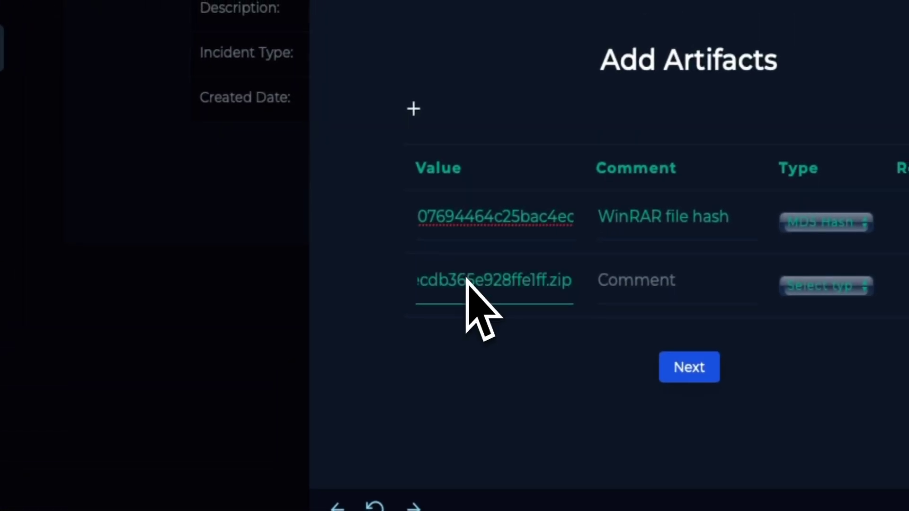
left_click_drag(466, 279, 258, 280)
left_click(432, 297)
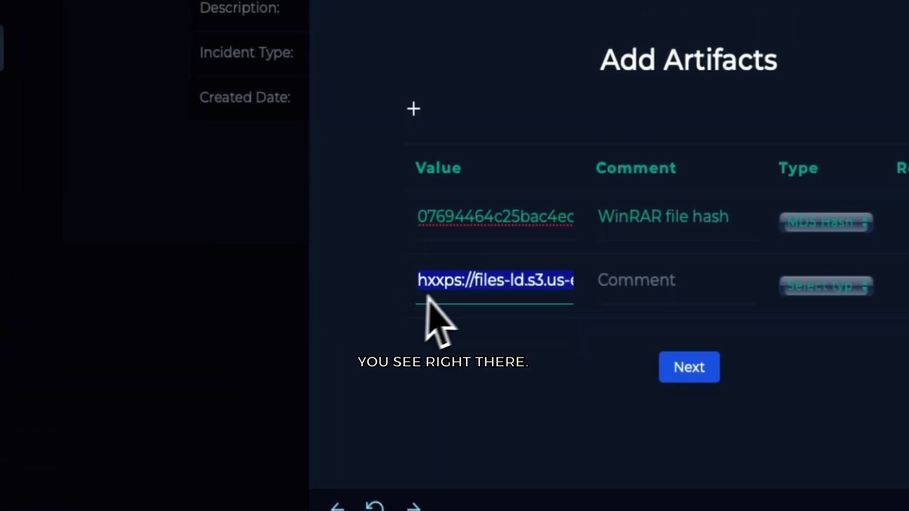
left_click(662, 289)
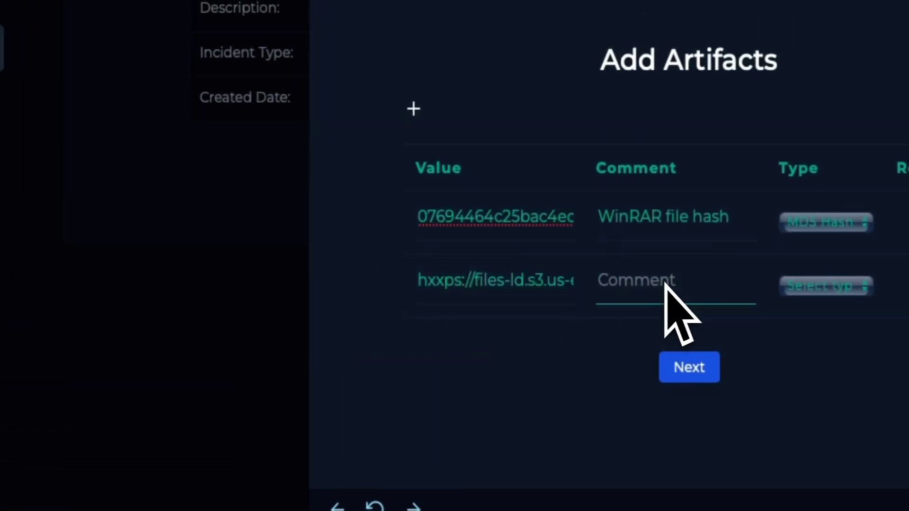
type("Zip file")
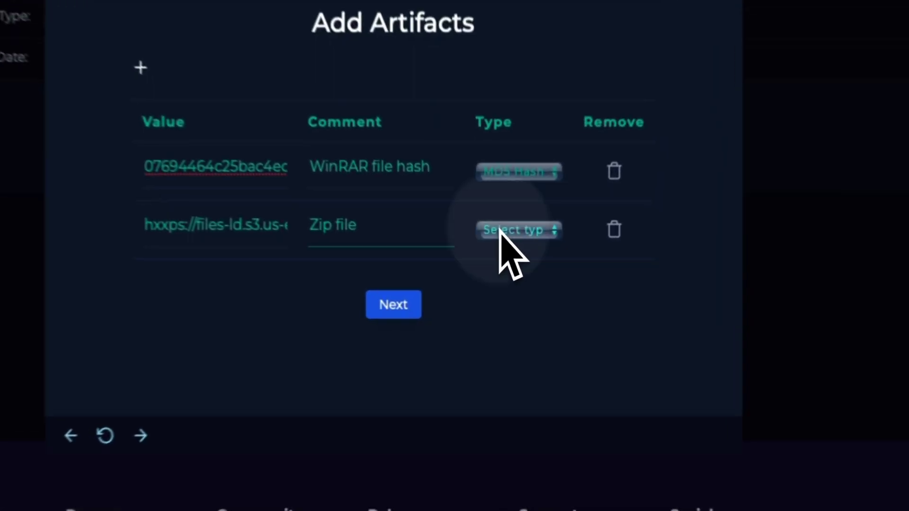
left_click(526, 302)
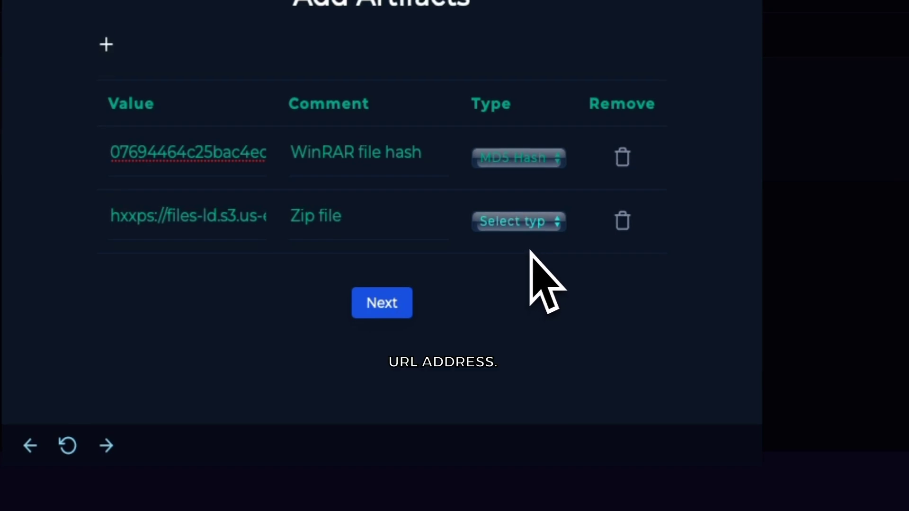
left_click(520, 221)
left_click(532, 263)
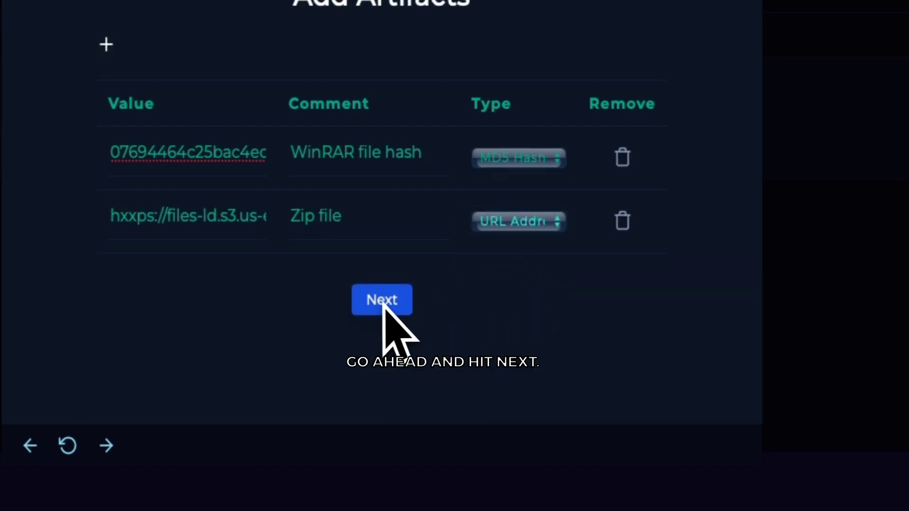
left_click(383, 303)
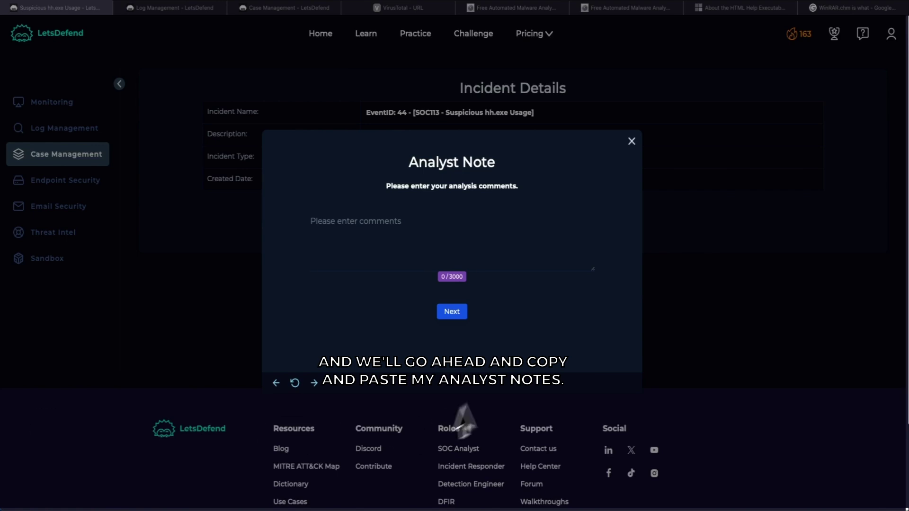
- Paste the prepared note calling the hh.exe alert a false positive, submit it, and confirm finishing the playbook
left_click(341, 226)
right_click(340, 218)
left_click(347, 246)
scroll(391, 251, "up", 5)
left_click_drag(594, 271, 594, 344)
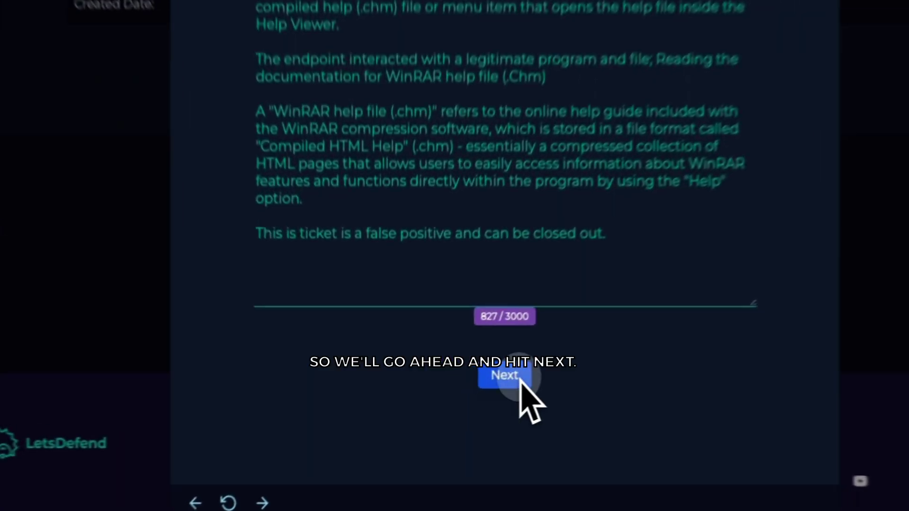
left_click(462, 393)
left_click(542, 137)
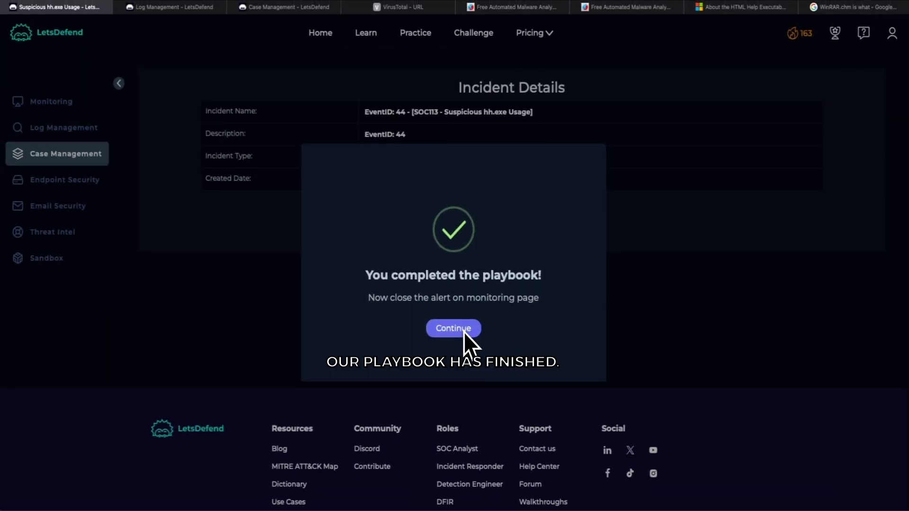
- Close the SOC113 alert from monitoring as False Positive, pasting the analyst note as the closing note
left_click(462, 328)
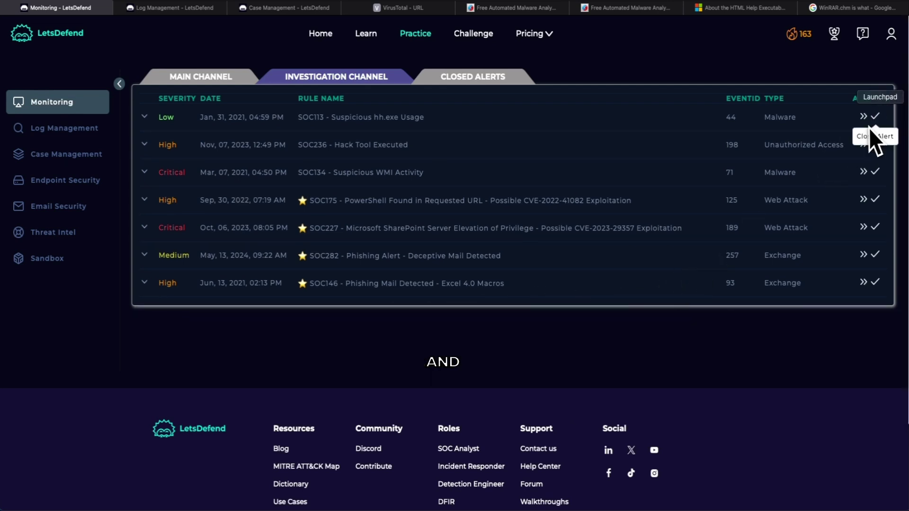
left_click(875, 116)
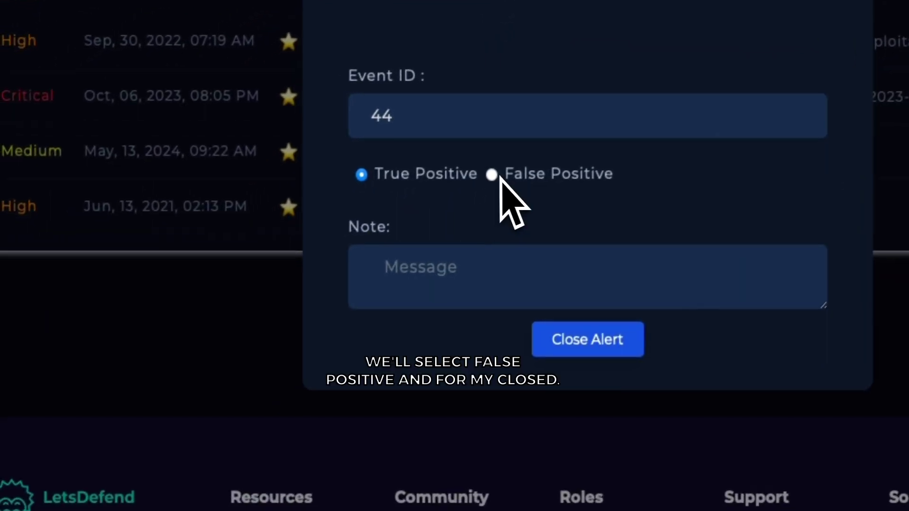
left_click(399, 237)
left_click(309, 353)
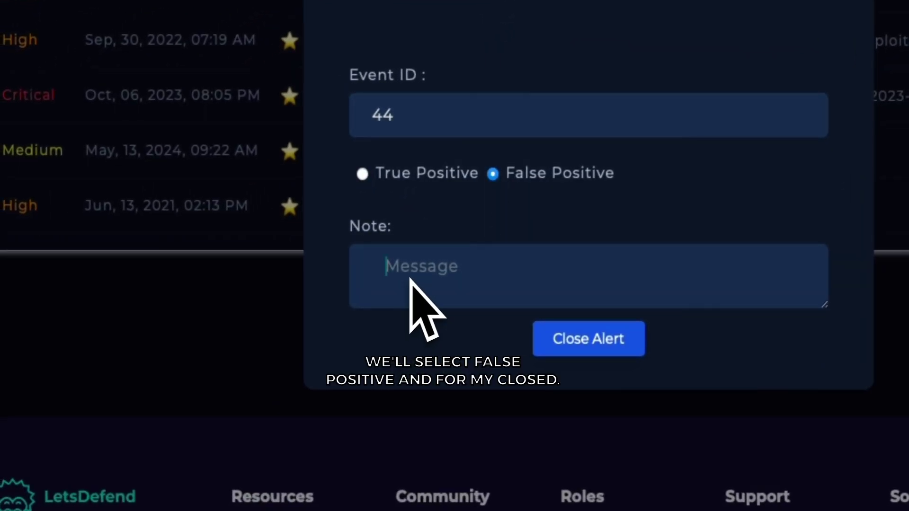
right_click(415, 276)
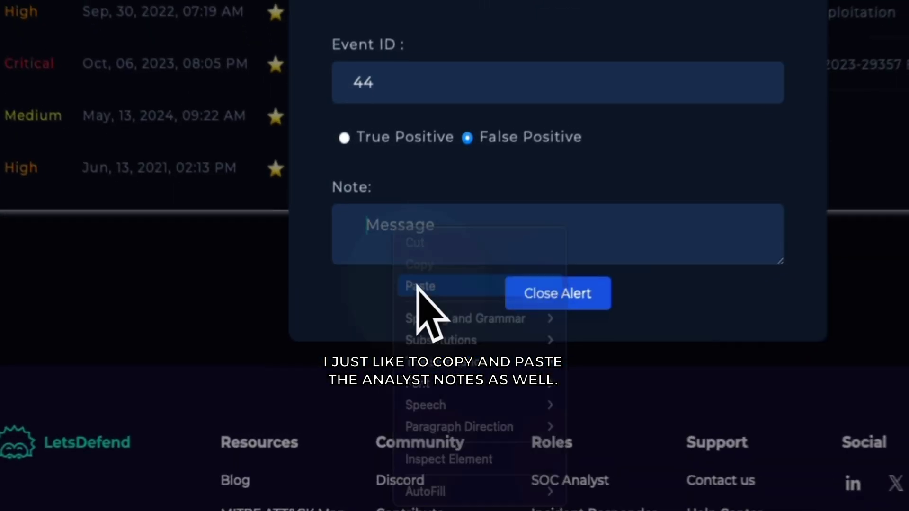
left_click(379, 346)
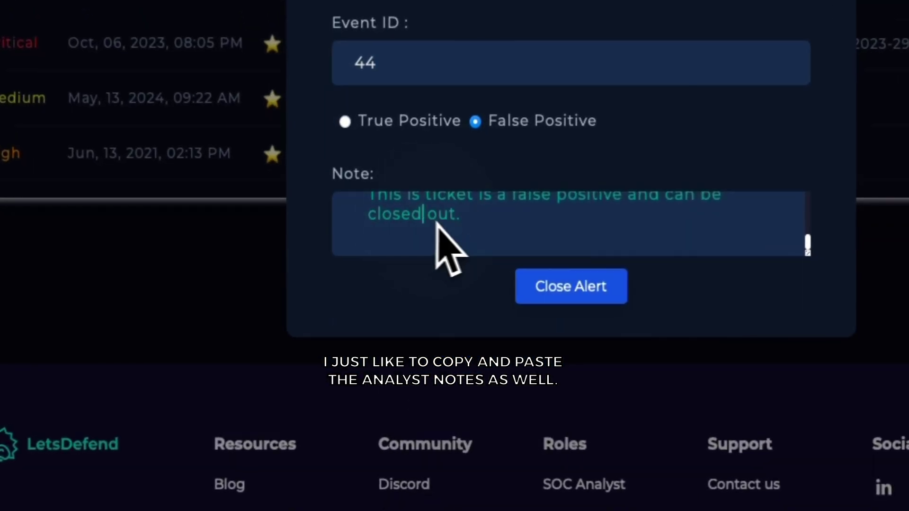
scroll(450, 223, "up", 10)
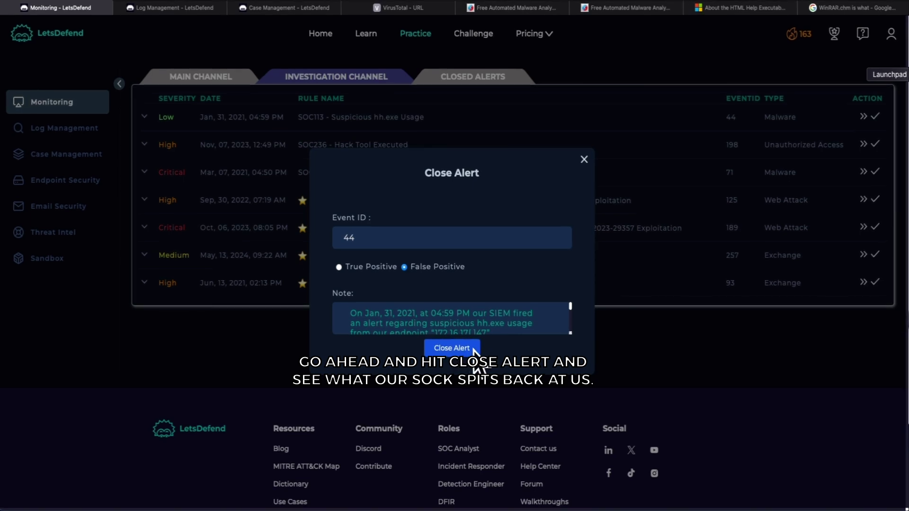
left_click(464, 351)
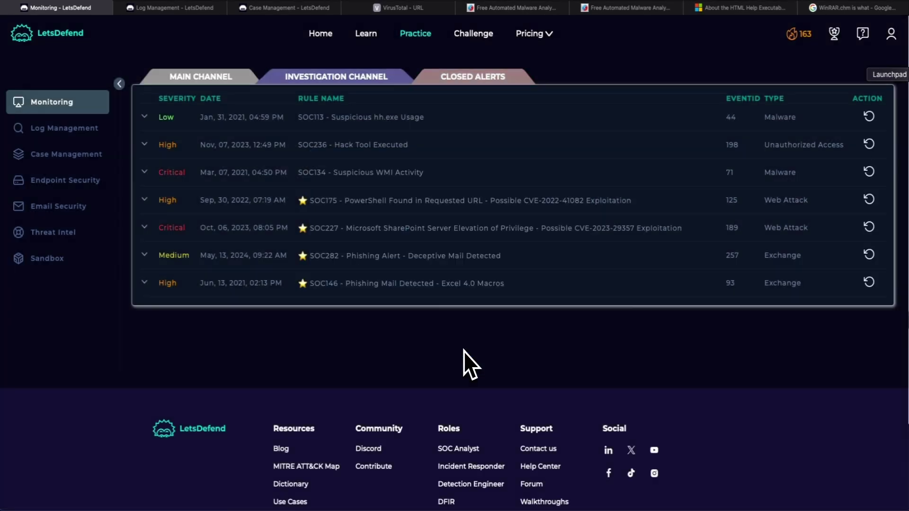
- Expand the closed SOC113 alert to see the False Positive and playbook answers graded correct, +5 points each
scroll(464, 356, "down", 1)
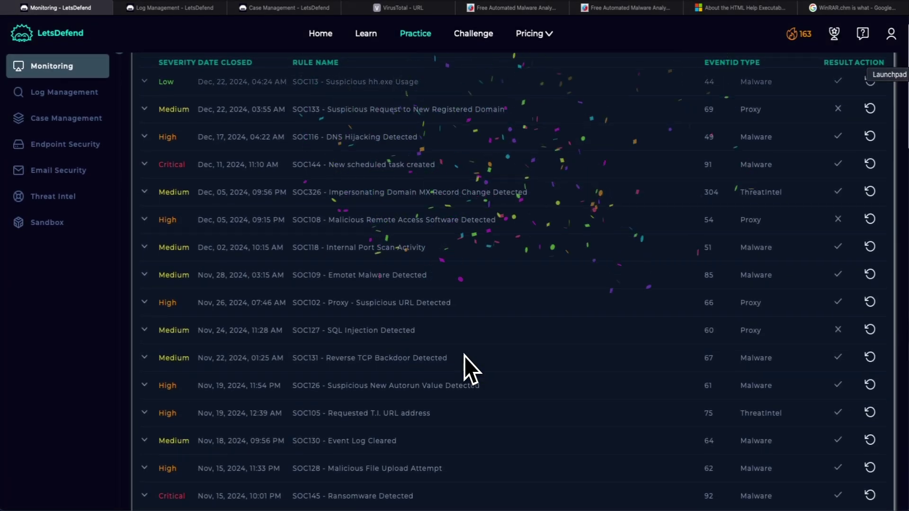
scroll(464, 356, "up", 1)
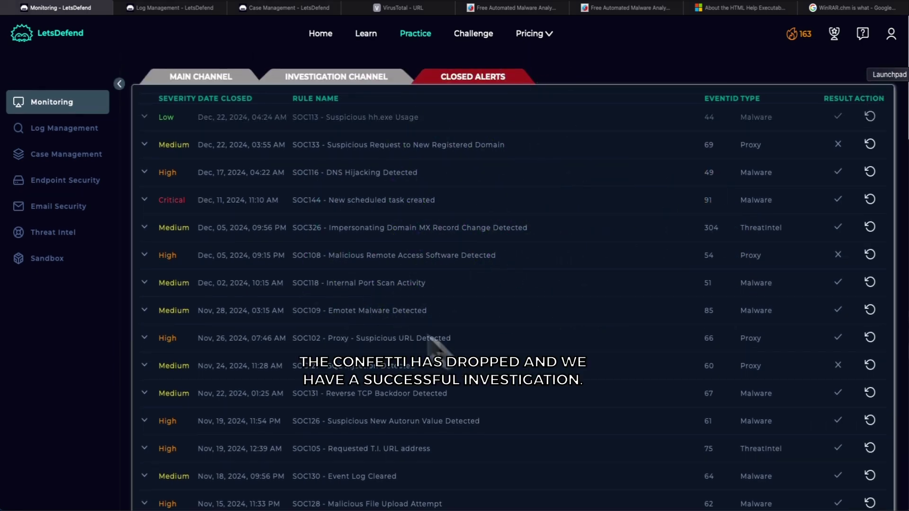
left_click(144, 117)
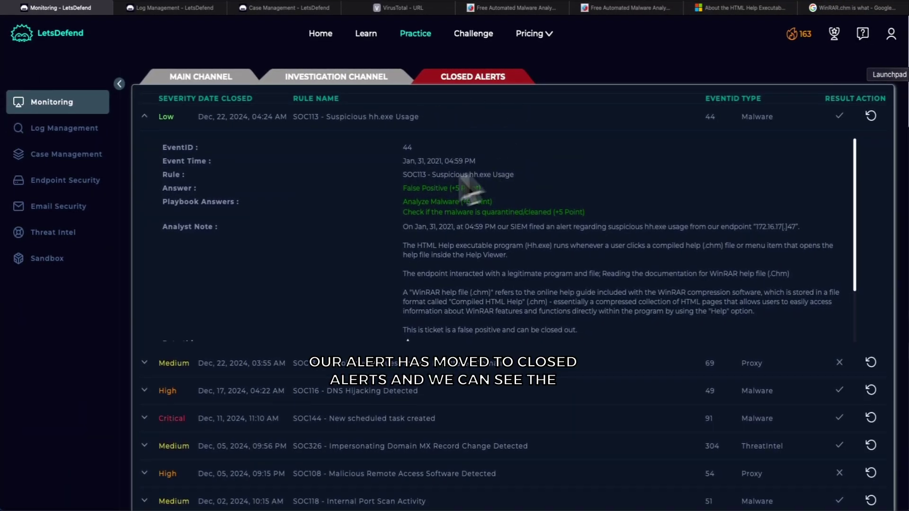
scroll(611, 219, "down", 2)
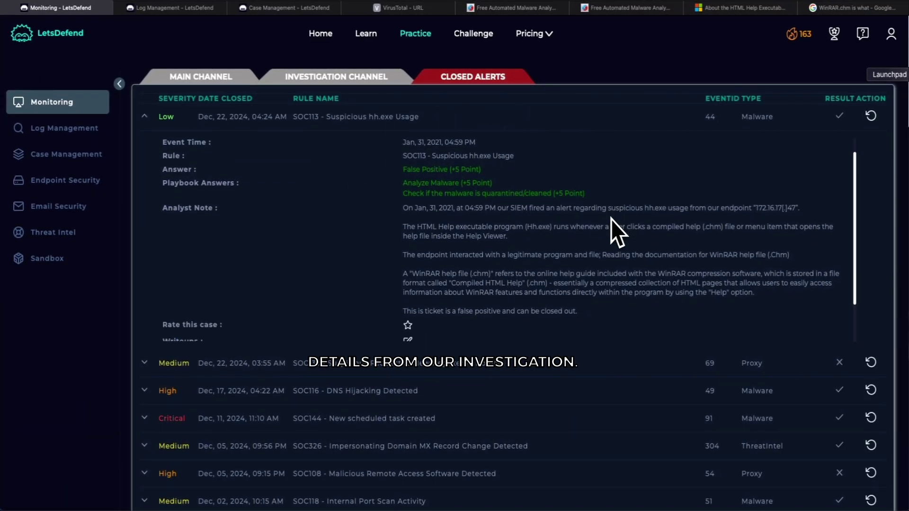
scroll(610, 220, "up", 1)
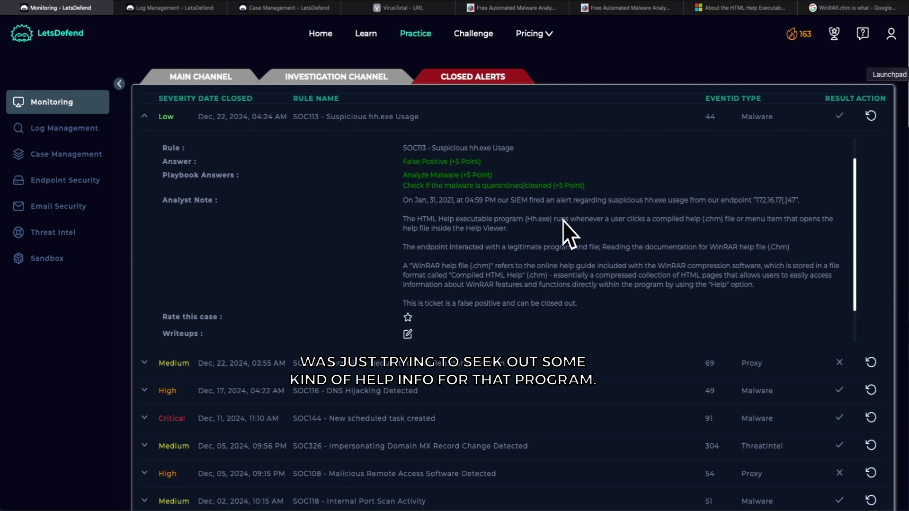
scroll(561, 221, "up", 1)
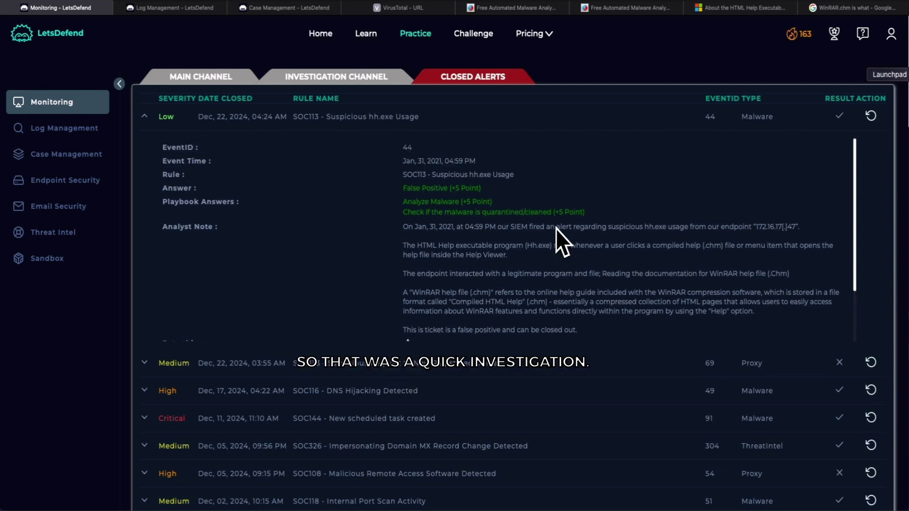